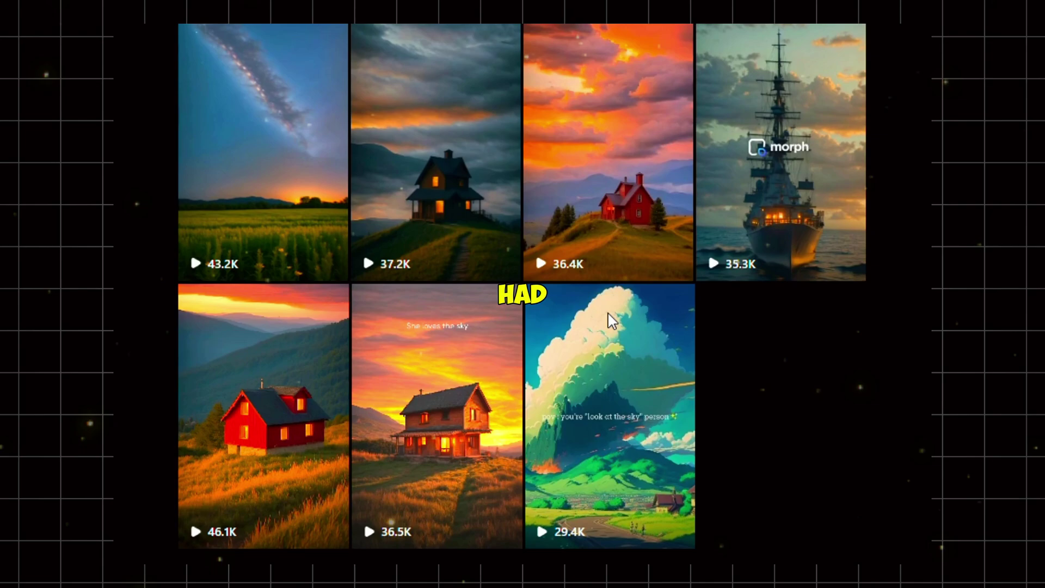
Browse the creator's anime nature reels and open the sunset reel with 198K views.
scroll(609, 314, "up", 10)
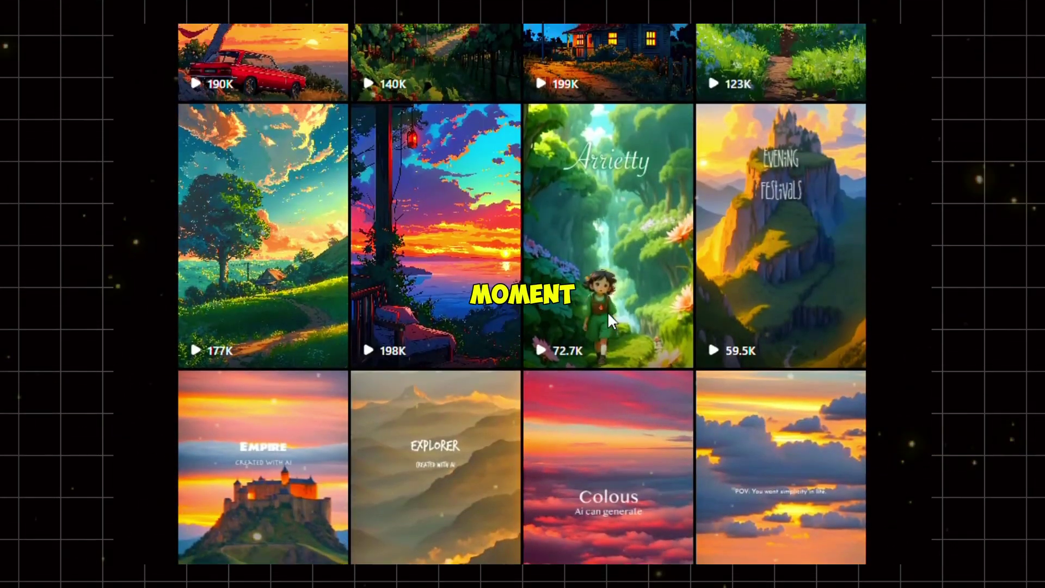
mouse_move(457, 290)
scroll(424, 228, "up", 10)
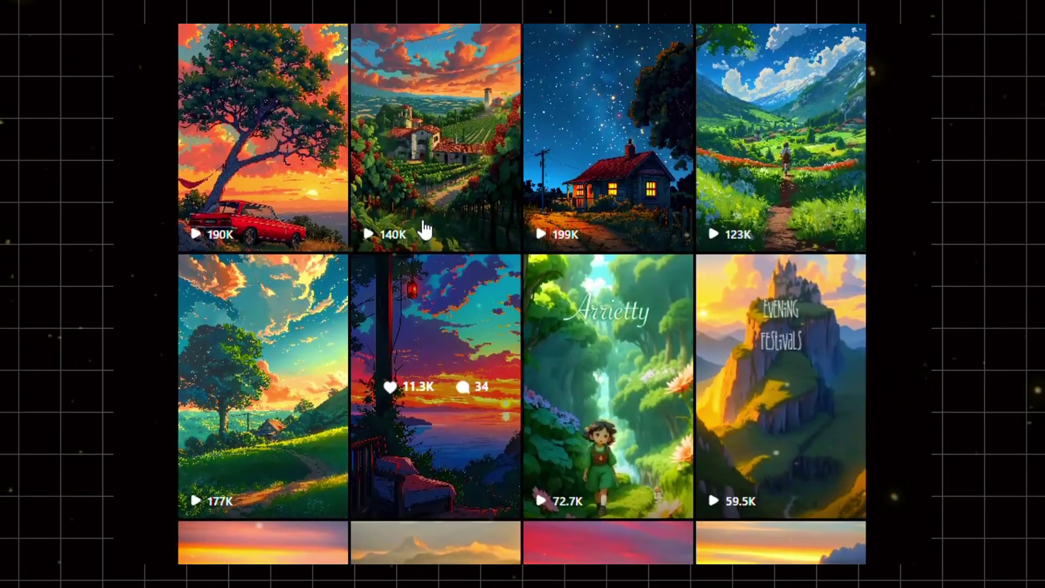
scroll(423, 223, "up", 5)
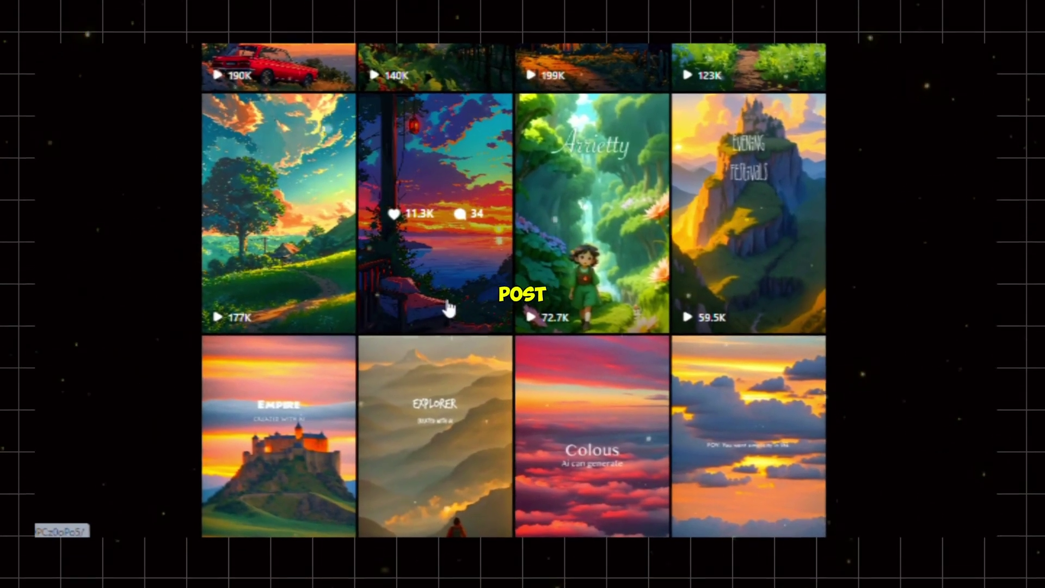
left_click(444, 256)
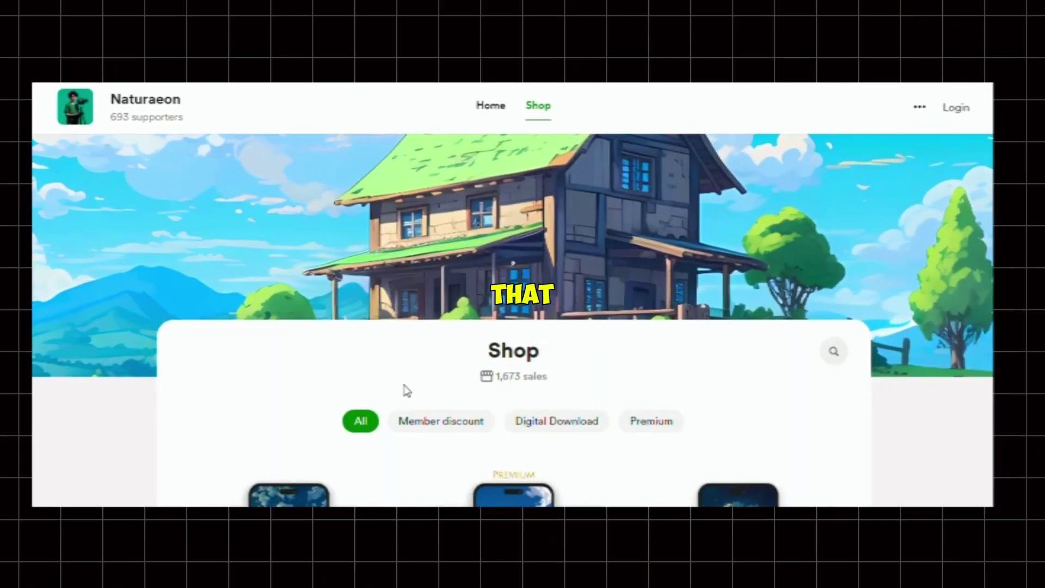
Scroll through the $3 wallpaper listings and AI art course, then back to the top.
scroll(407, 385, "down", 7)
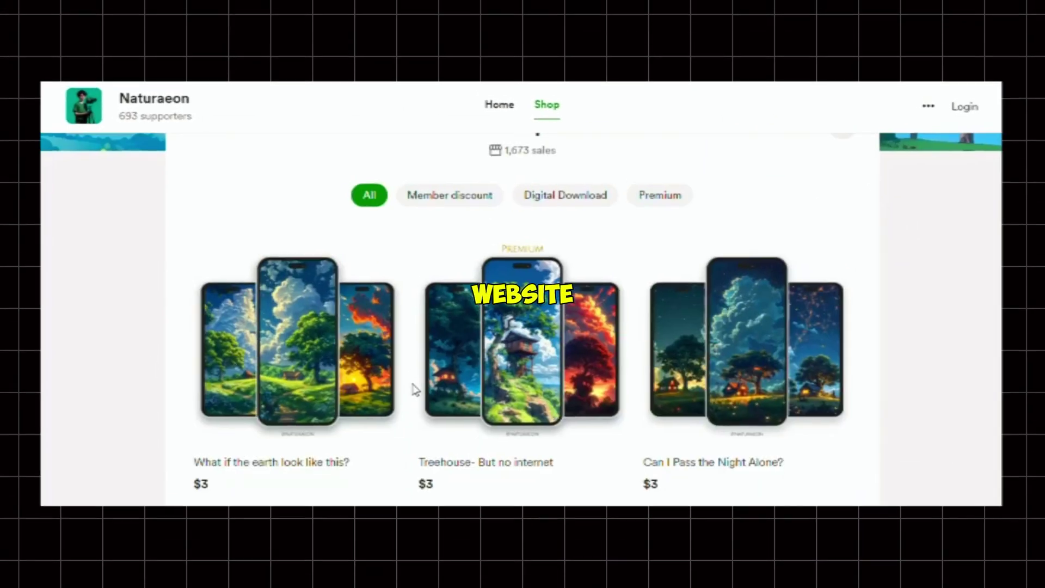
scroll(408, 388, "down", 1)
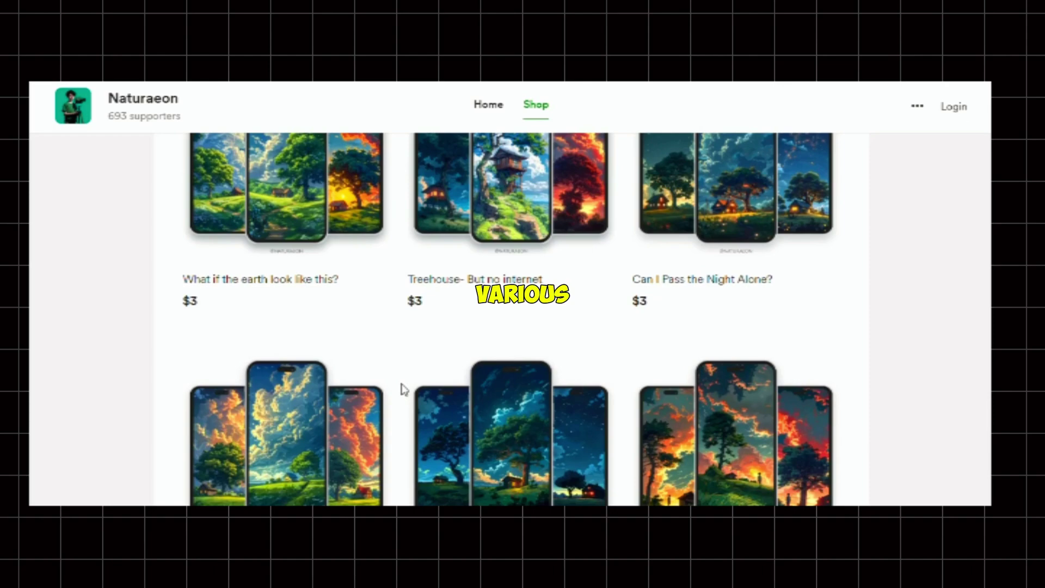
scroll(403, 381, "down", 7)
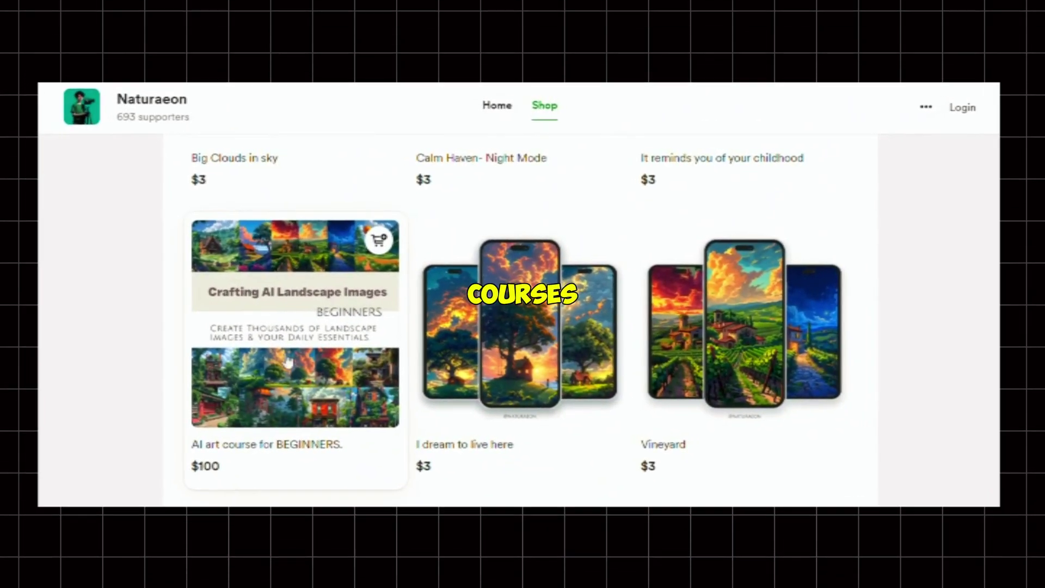
scroll(274, 335, "up", 10)
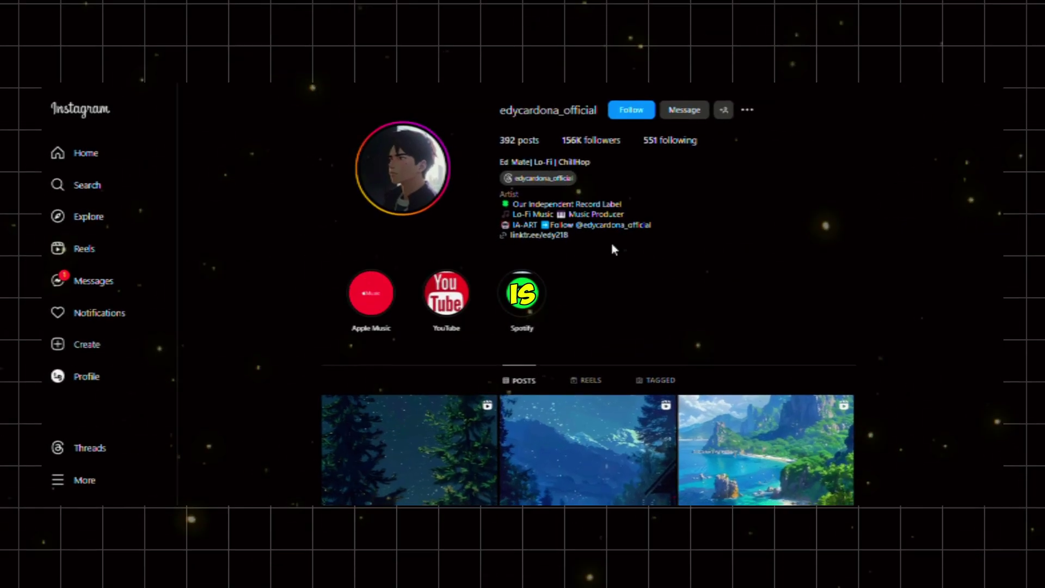
Open the lo-fi artist's Linktree and scroll to their TikTok, Facebook and twitter.com links.
left_click(558, 240)
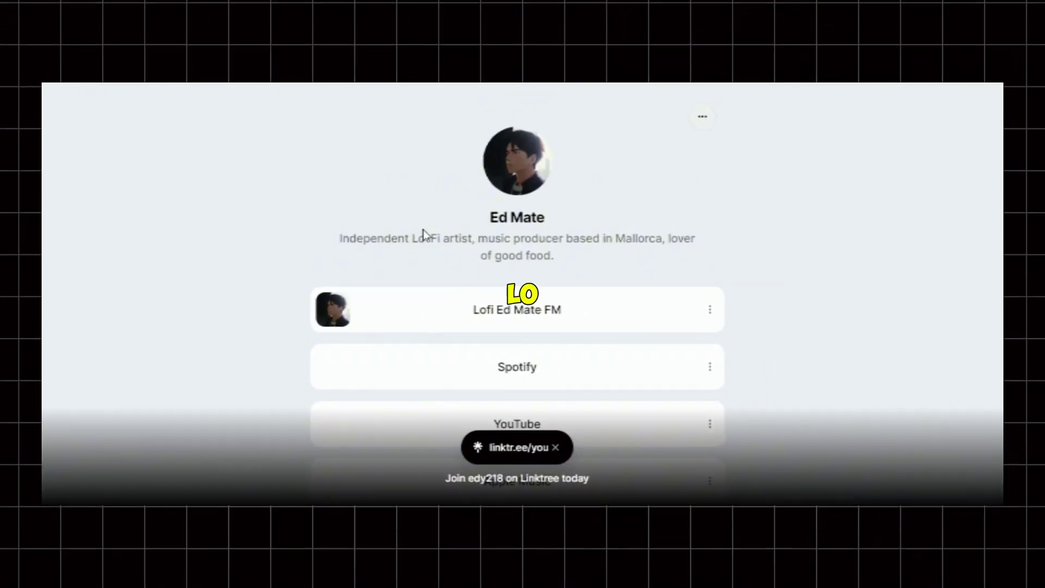
scroll(425, 233, "down", 5)
scroll(426, 232, "down", 5)
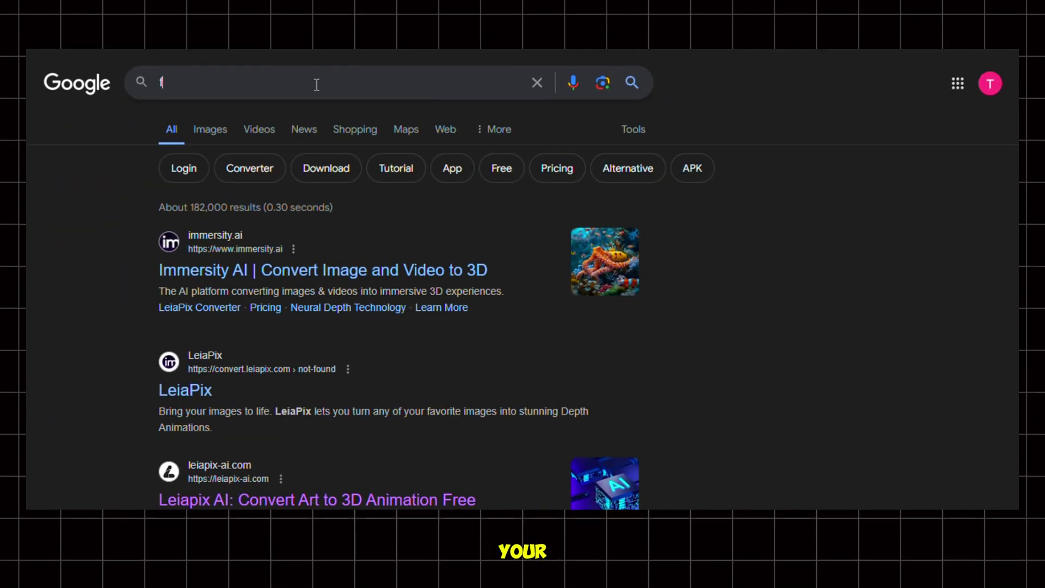
Search Google for 'fooocus google colab'.
type("ooocus ")
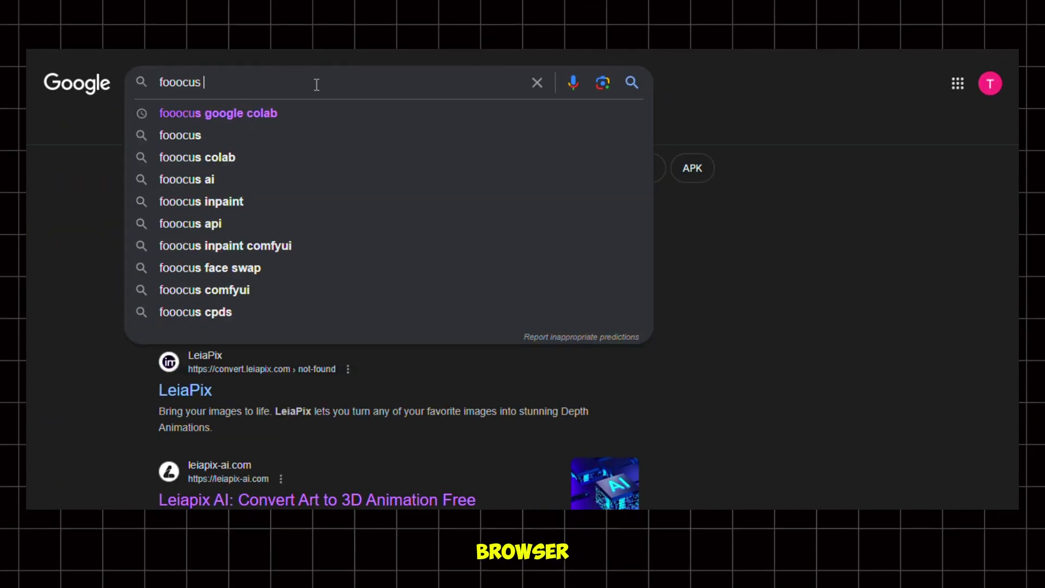
type("google colab")
key("Return")
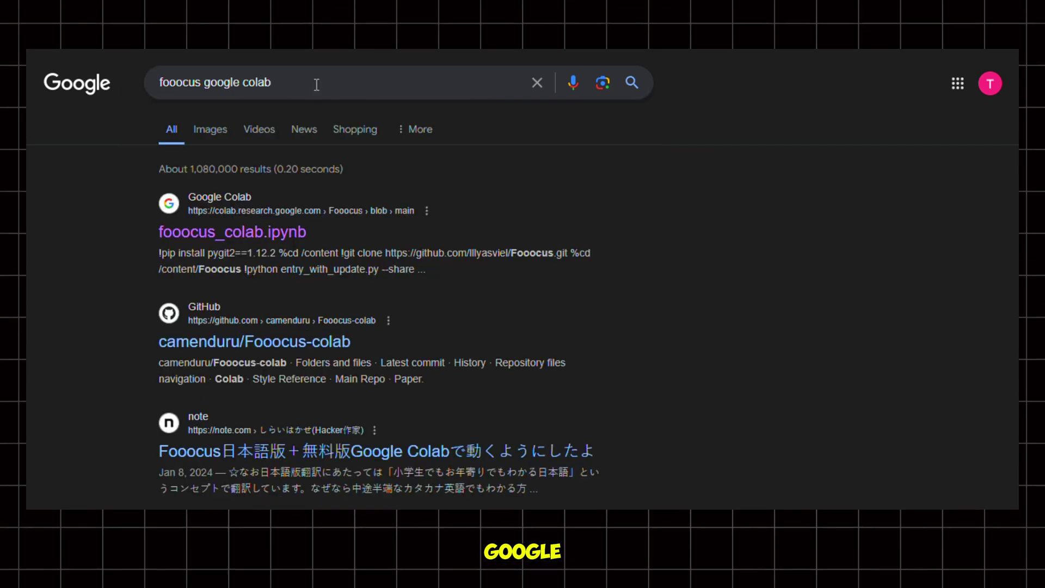
Launch fooocus_colab.ipynb on a GPU runtime despite the warning and open the gradio.live URL.
left_click(235, 232)
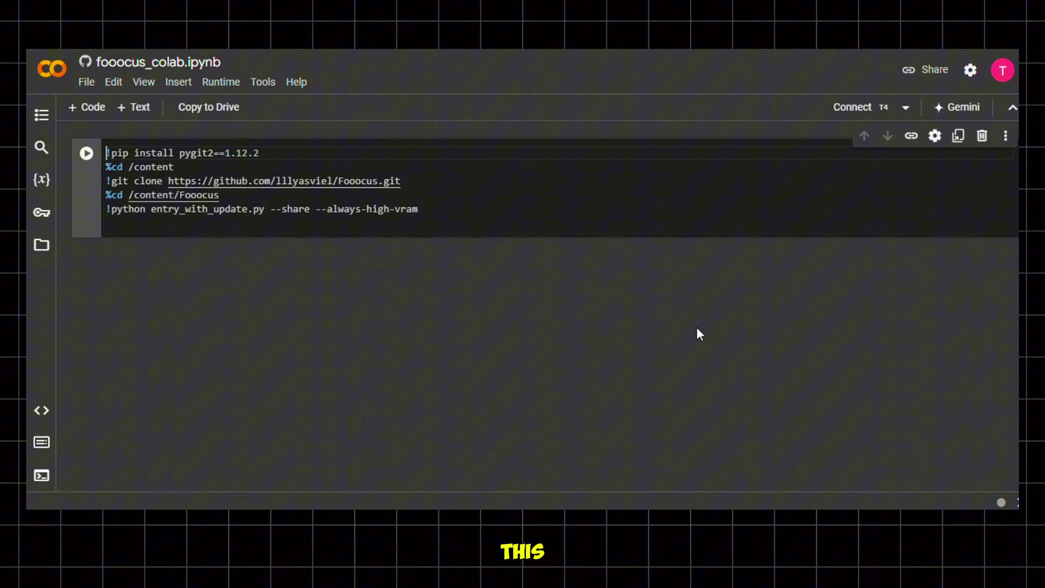
left_click(864, 107)
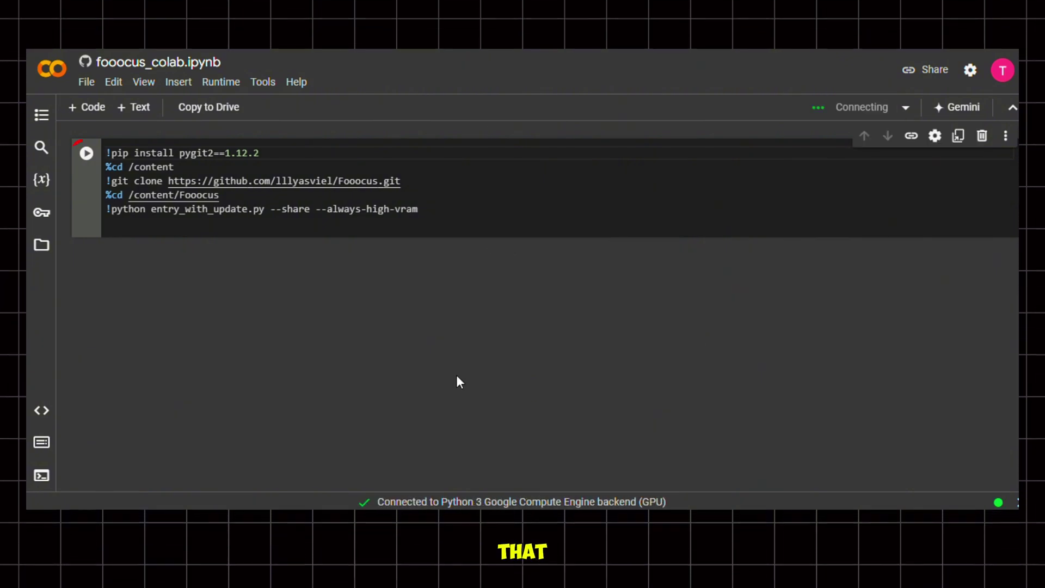
left_click(87, 154)
left_click(726, 351)
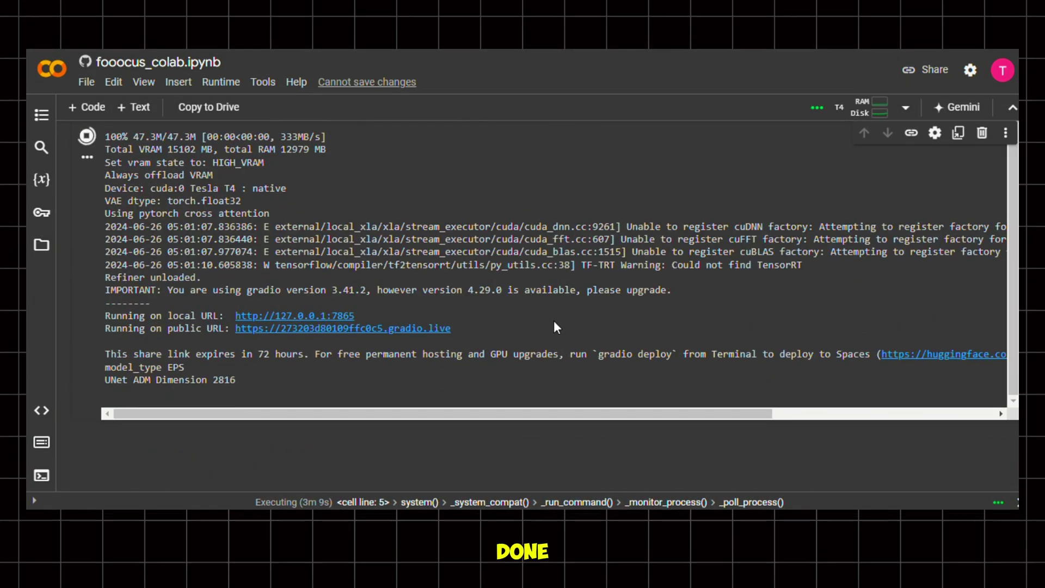
left_click(426, 327)
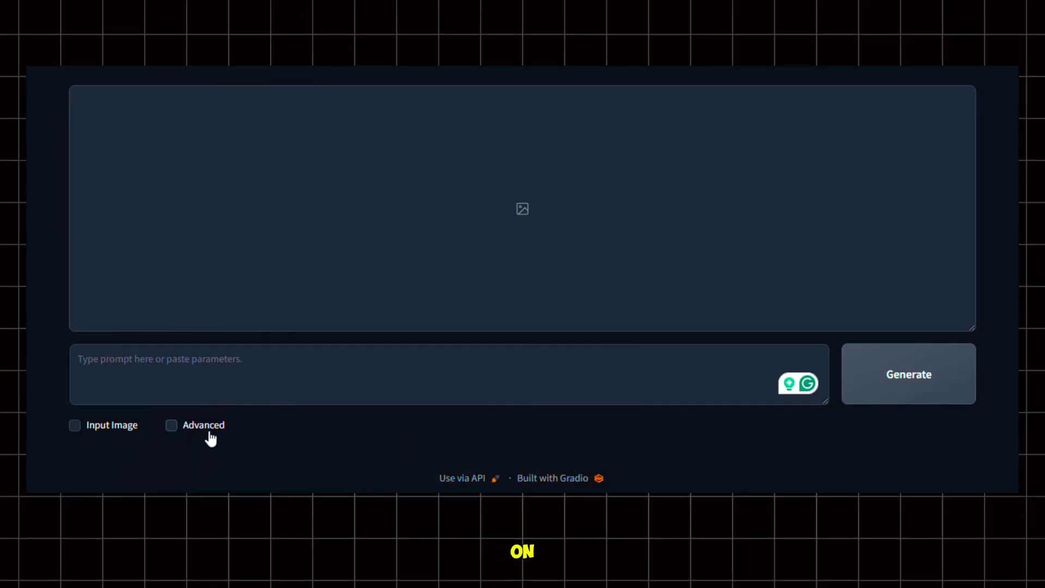
In Advanced settings, review the aspect ratios and turn on the SAI Anime style.
left_click(208, 427)
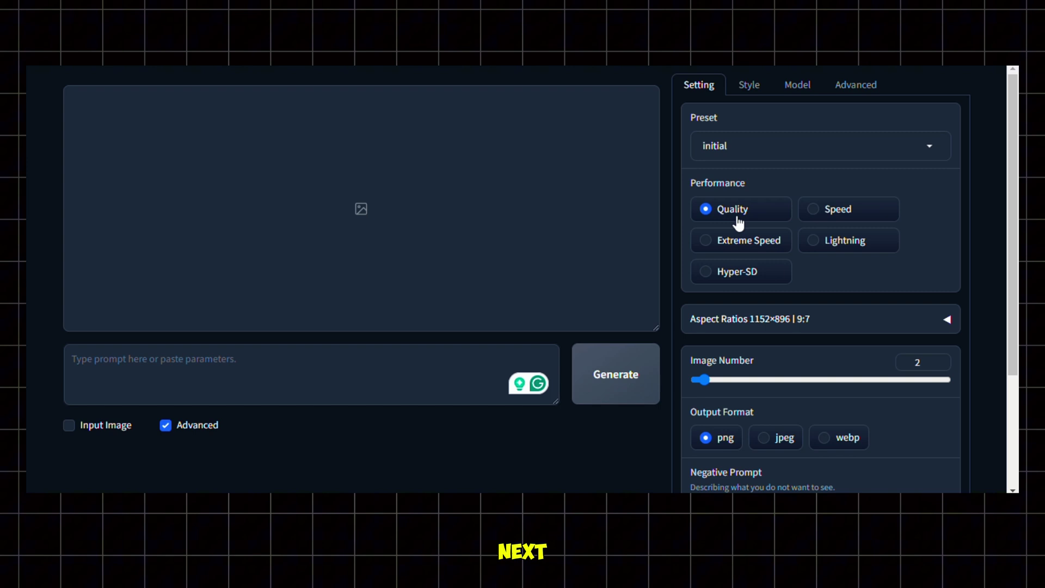
left_click(817, 327)
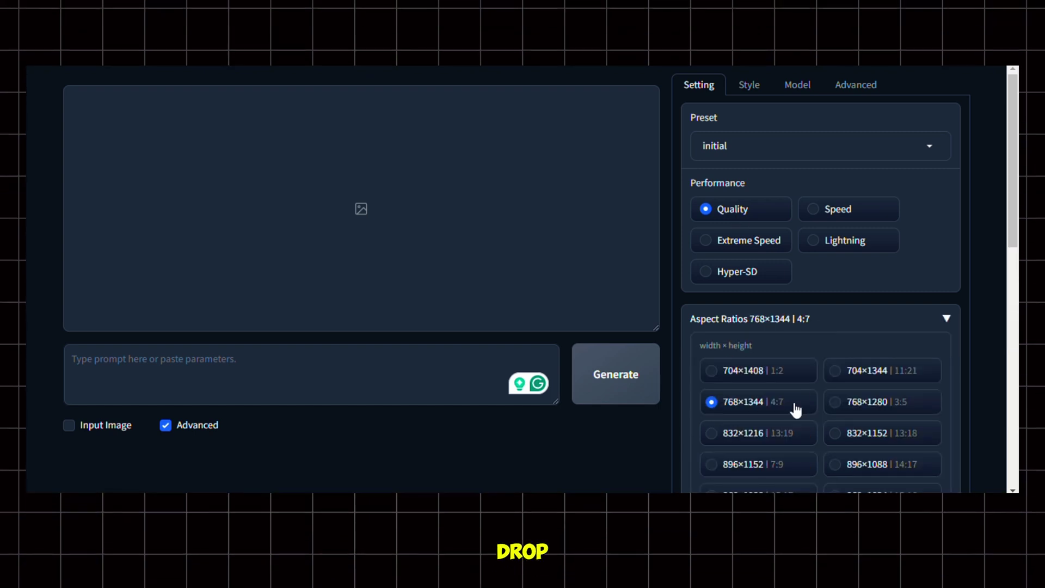
left_click(752, 87)
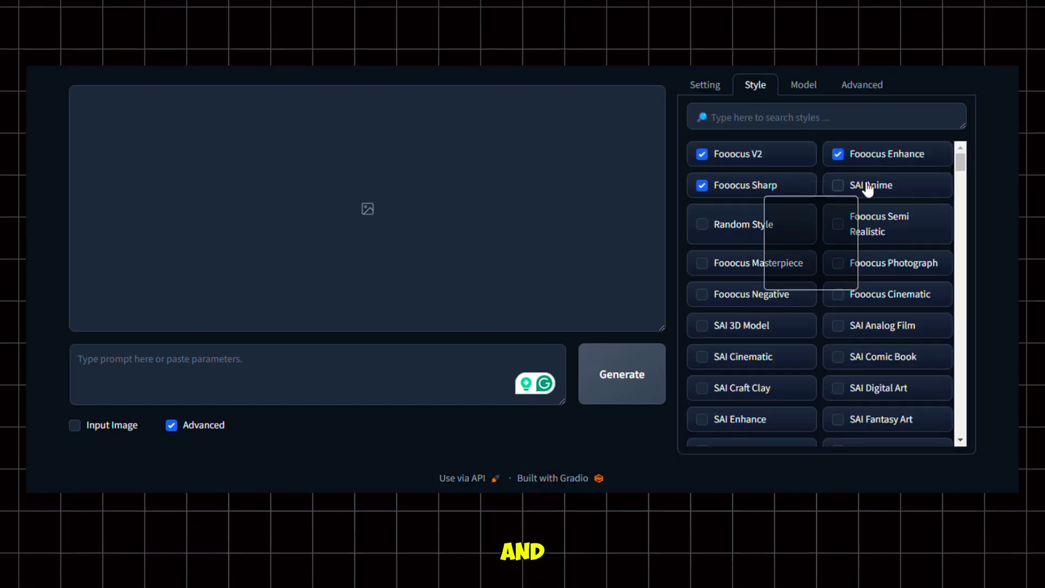
mouse_move(867, 186)
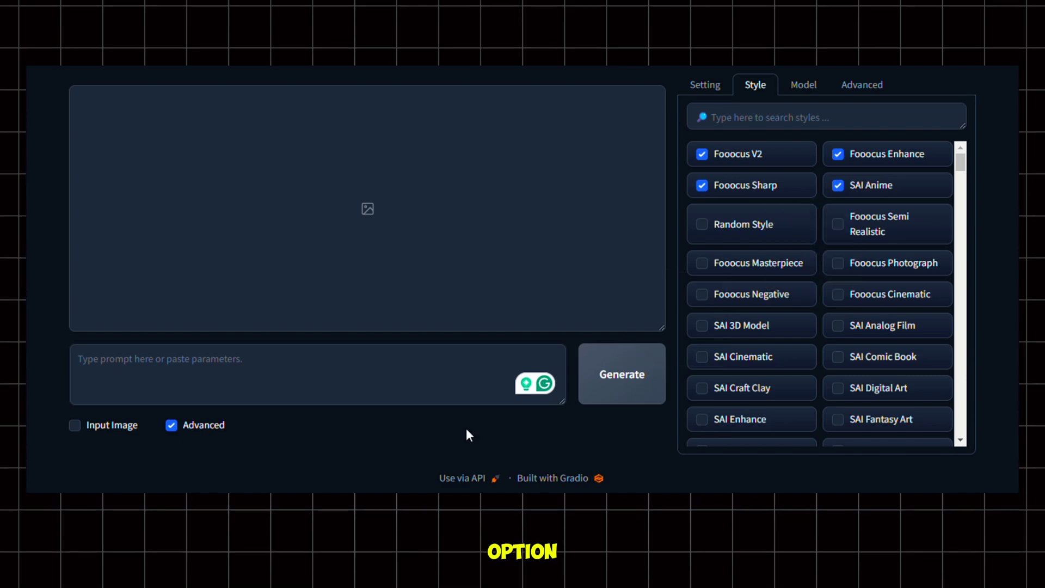
Load the meadow picture into the first Image Prompt slot with Stop At 0.6, Weight 2.
left_click(111, 433)
scroll(110, 434, "down", 3)
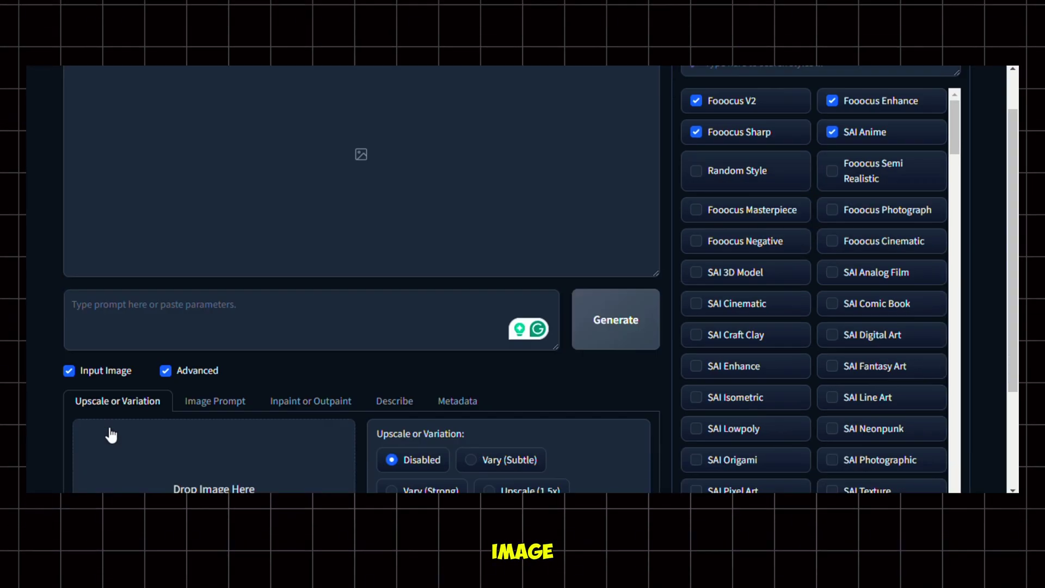
left_click(220, 259)
scroll(220, 267, "down", 2)
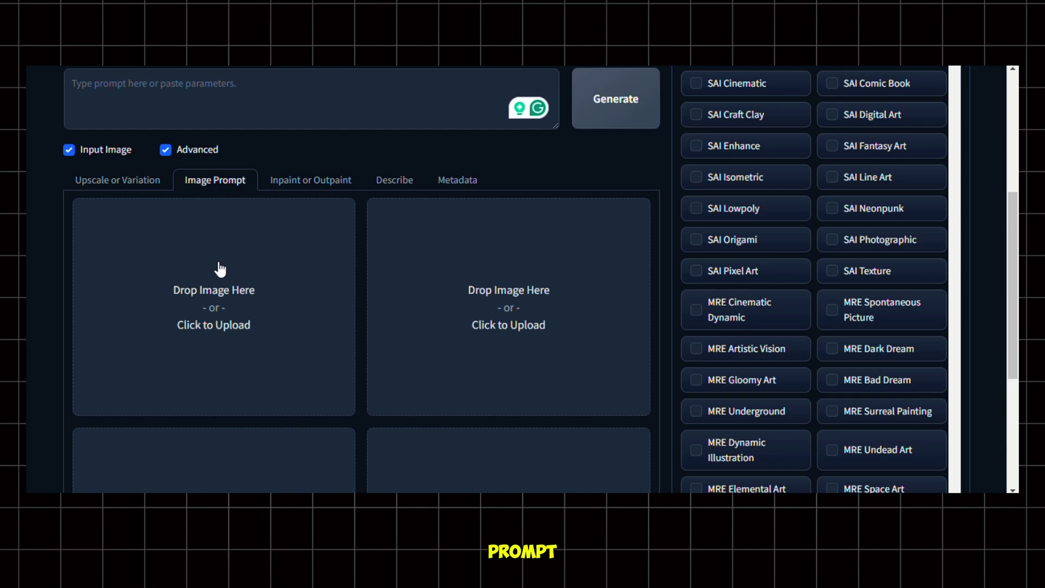
left_click(201, 293)
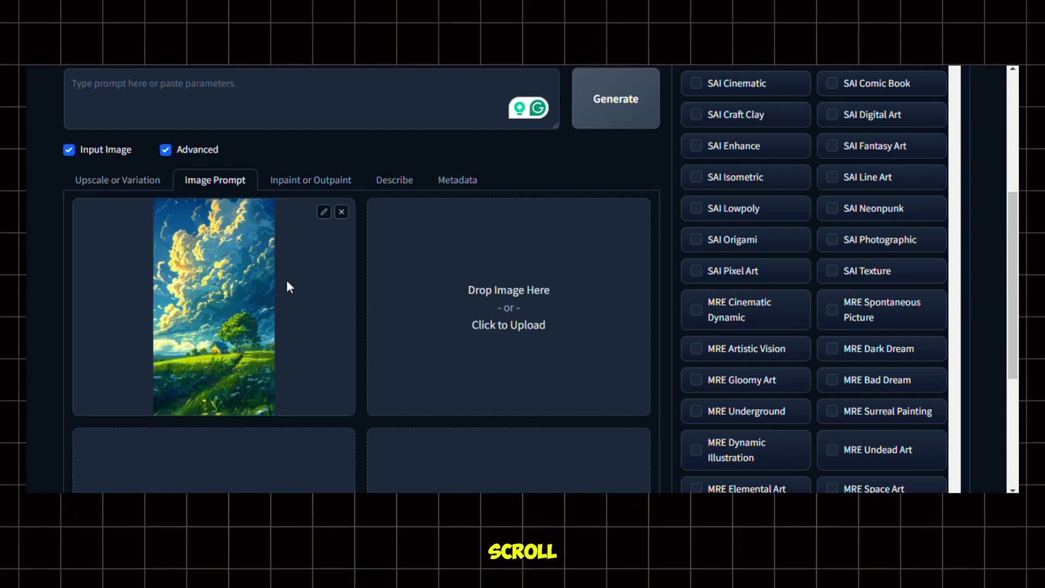
scroll(287, 284, "down", 5)
scroll(124, 427, "up", 5)
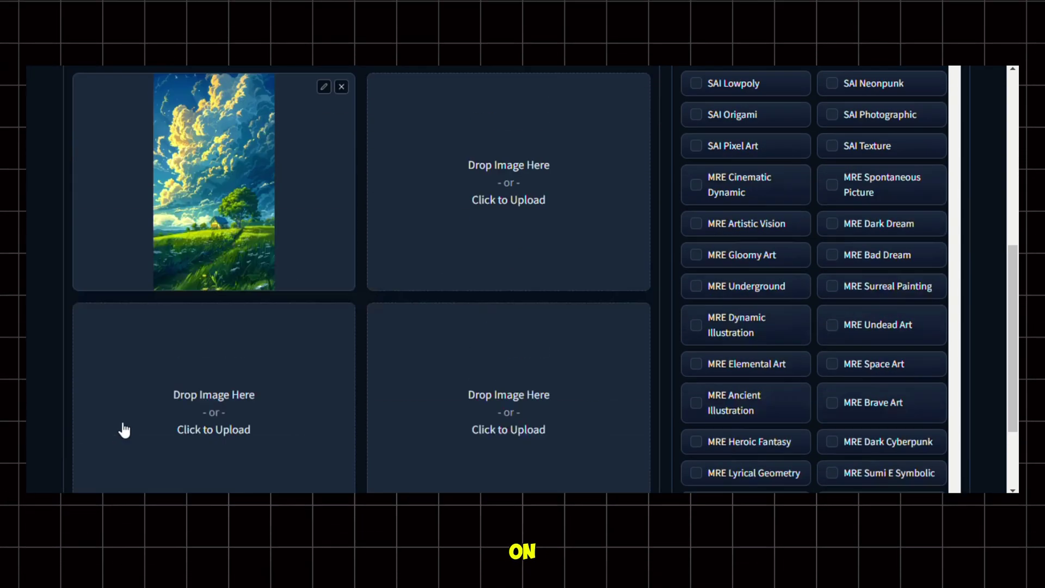
left_click(176, 446)
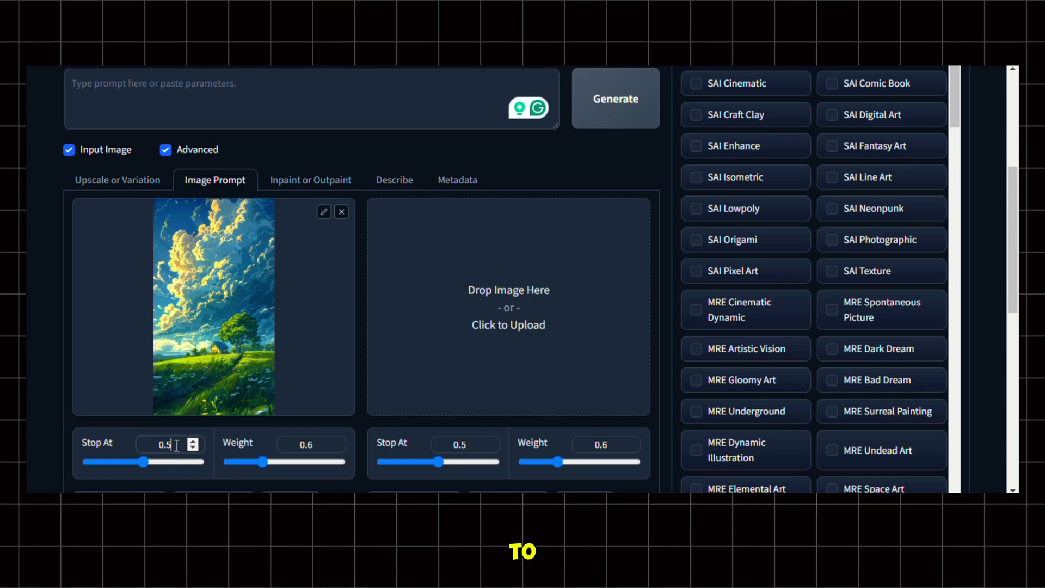
left_click_drag(264, 462, 354, 463)
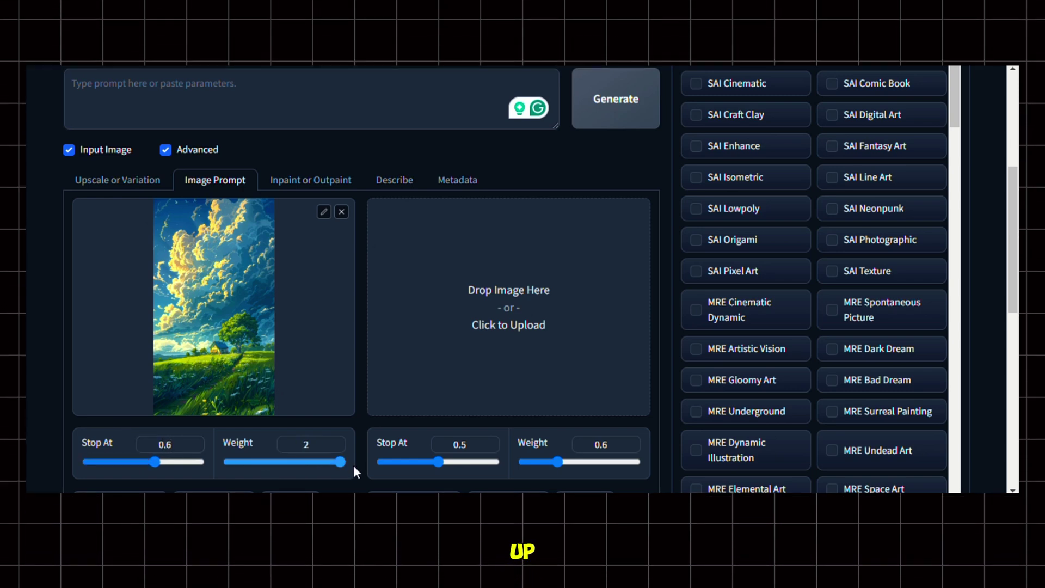
Paste the blue-roofed house meadow prompt and generate the images.
scroll(357, 344, "up", 5)
left_click(429, 376)
type("A quaint house with a blue roof stands in a vast, extremely detailed lush green meadow under a massive, dramatic blue sky filled with billowing dynamic clouds illuminated by golden sunlight. A large, leafy tree is situated to the right of the house, casting a shadow on the grass sprinkled with white flowers. The tree leaves are extremely detailed. Birds can be seen flying near the top of the image. The Image is bright and very colourful. 4k, anime, crystal clear.")
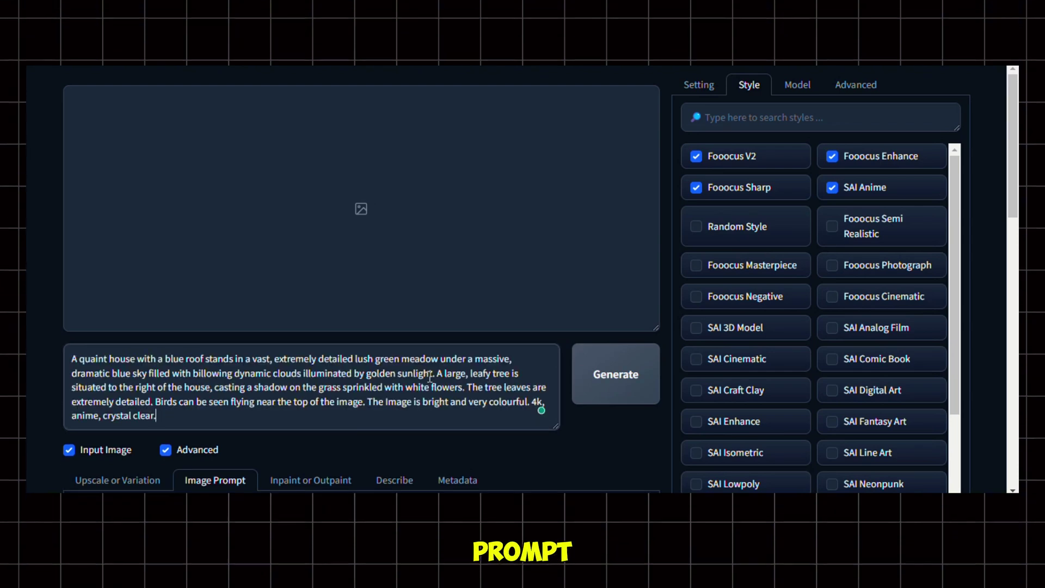
left_click(604, 378)
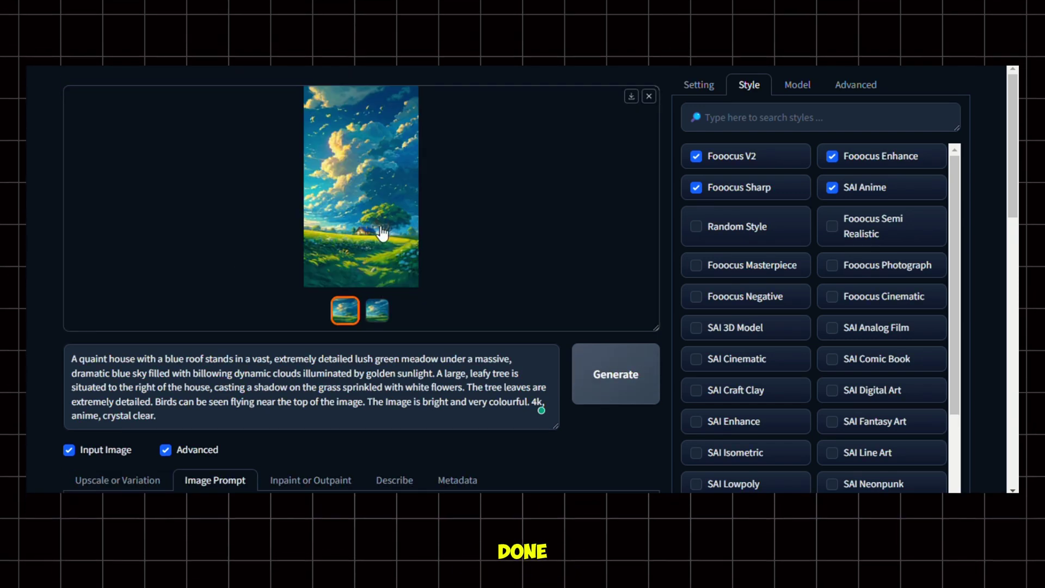
View both generated house images full size in the lightbox, then close it.
left_click(387, 233)
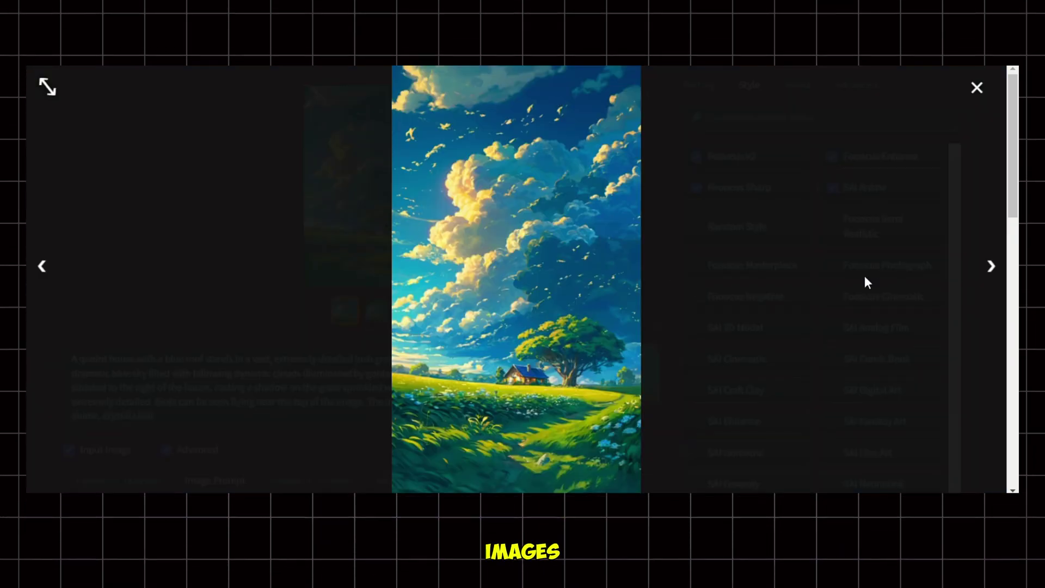
left_click(994, 277)
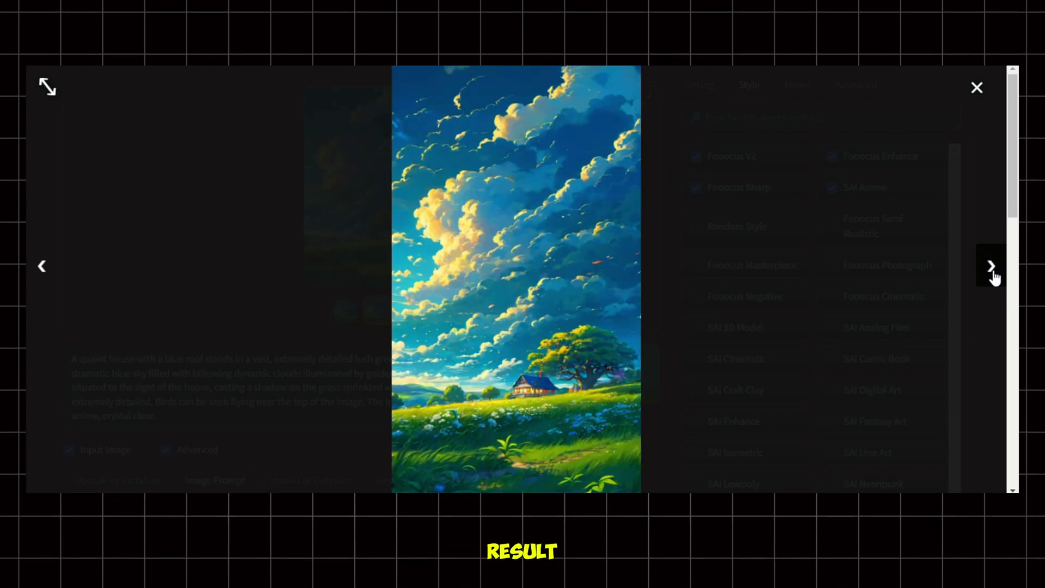
left_click(993, 277)
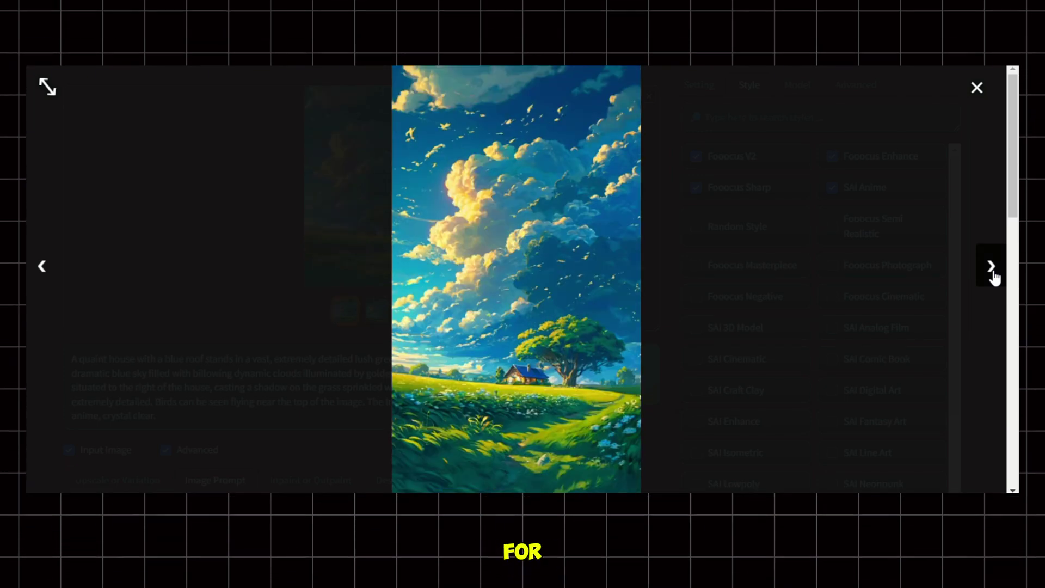
left_click(978, 89)
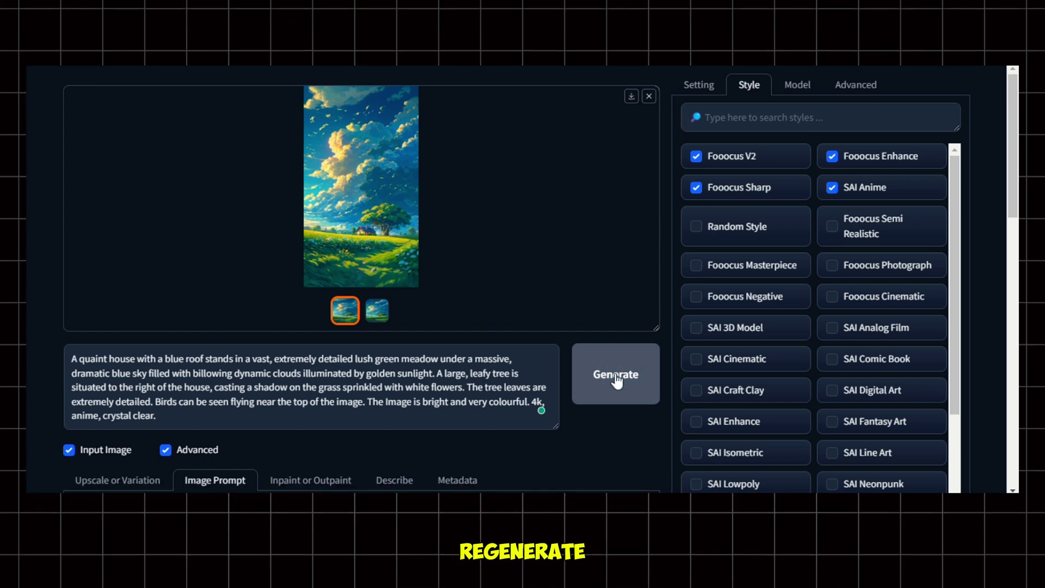
Remove the meadow image prompt and generate from the new autumn cabin prompt.
scroll(619, 445, "down", 5)
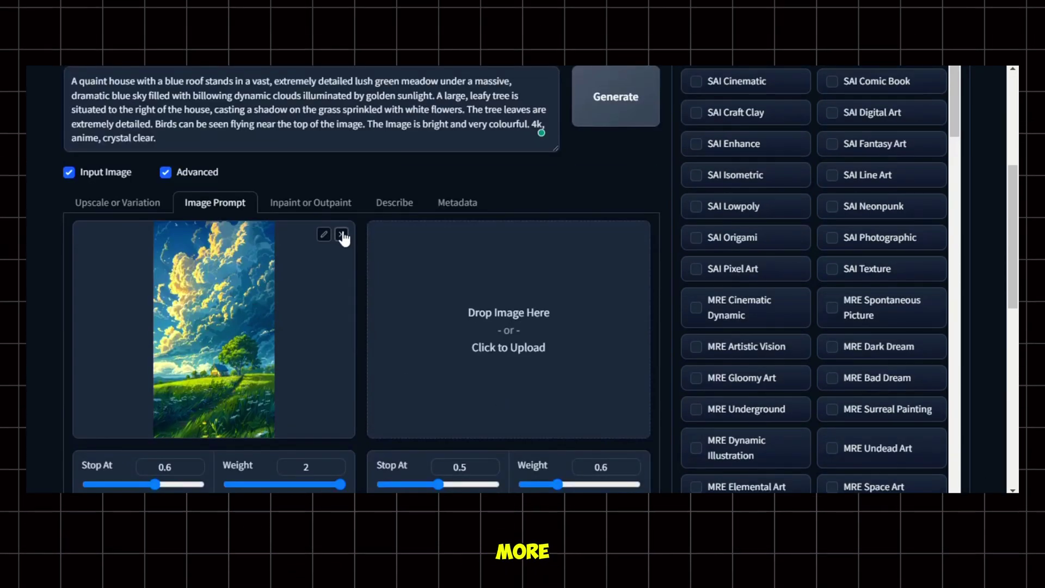
left_click(345, 235)
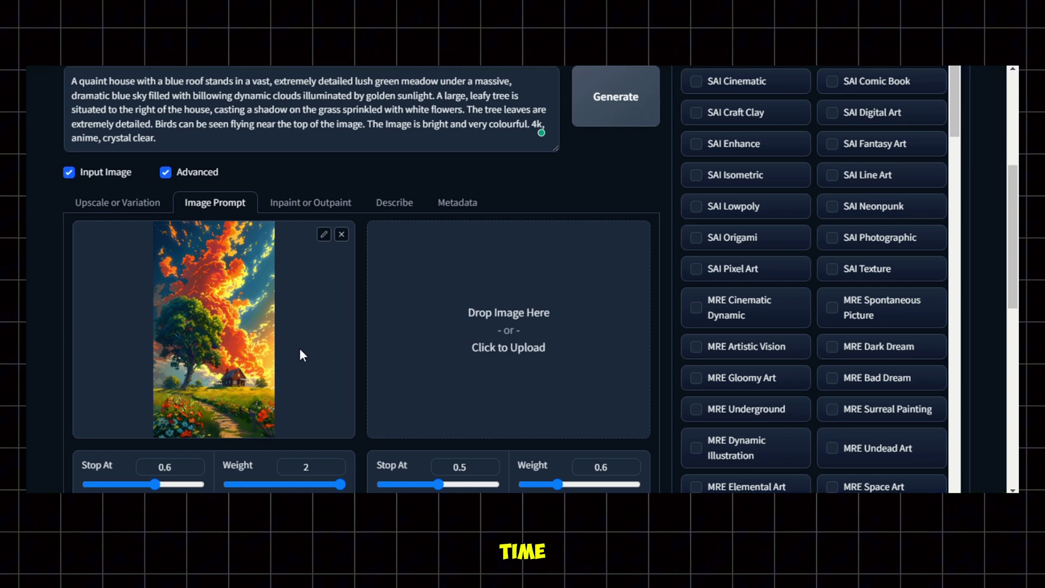
scroll(300, 348, "up", 5)
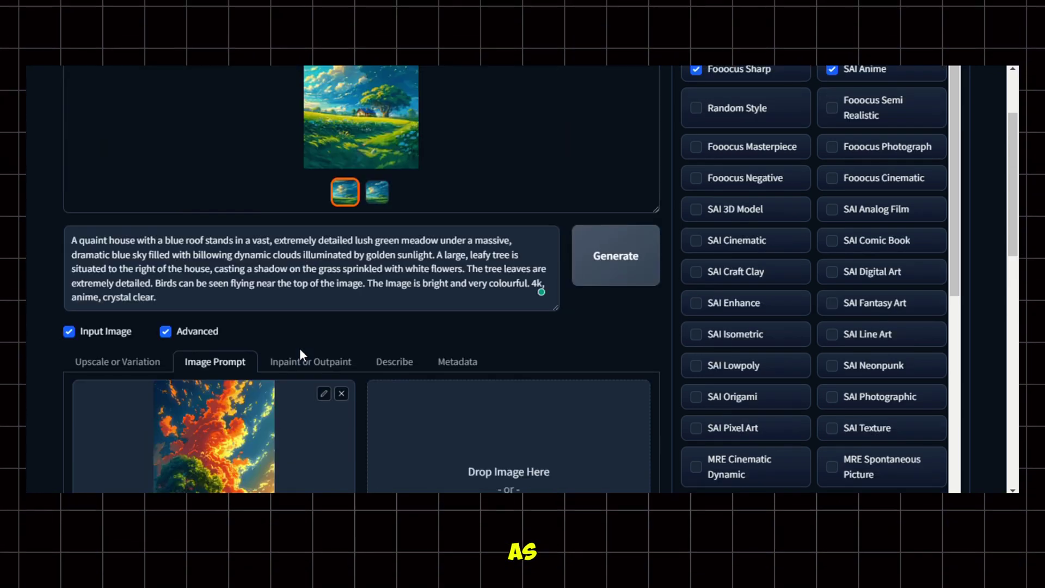
key("ctrl+a")
type("A stunning landscape with a cosy cabin in the foreground, surrounded by a vibrant autumn scene. The sky is very dynamic and ablaze with dramatic, fiery detailed clouds in shades of orange and yellow, casting a warm glow over the lush, colourful foliage. A winding path leads through the field of wildflowers towards the charming cabin, creating a serene and inviting atmosphere. anime, 4k, crystal clear.")
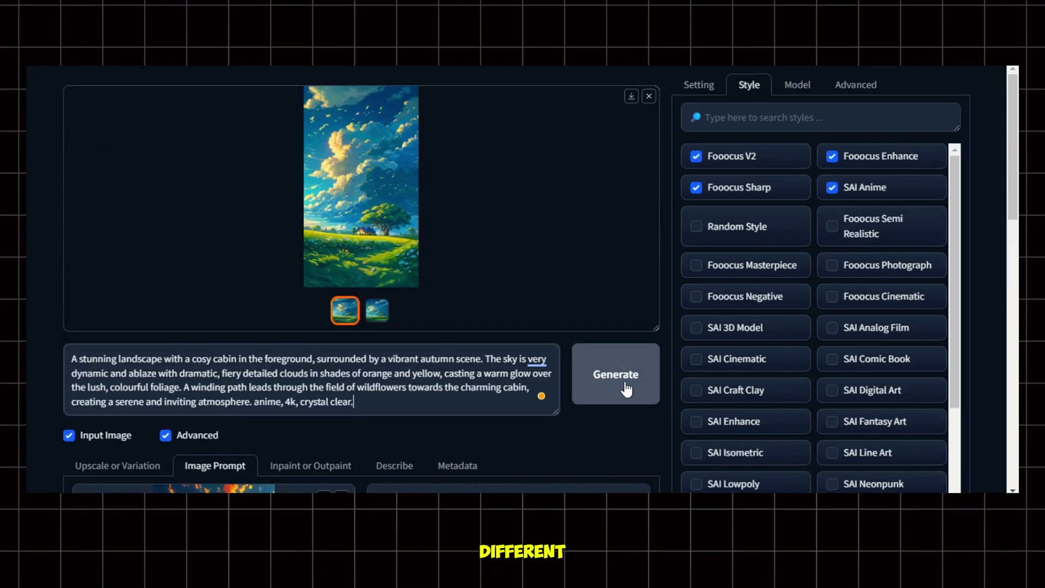
left_click(627, 390)
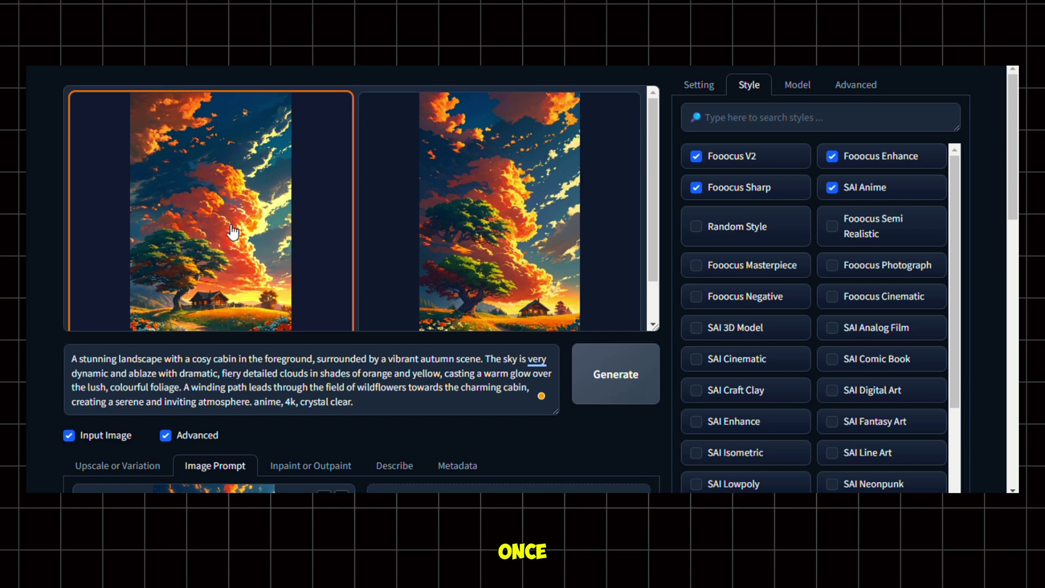
Preview both autumn cabin results full size and return to the first one.
left_click(234, 226)
left_click(338, 228)
key("Right")
key("Right")
key("Right")
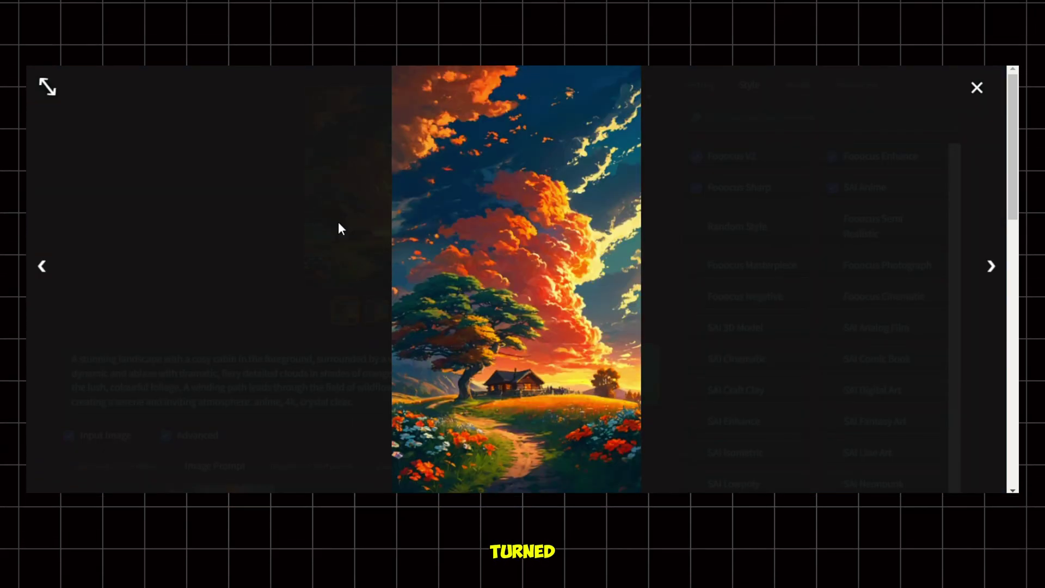
key("Escape")
left_click(344, 318)
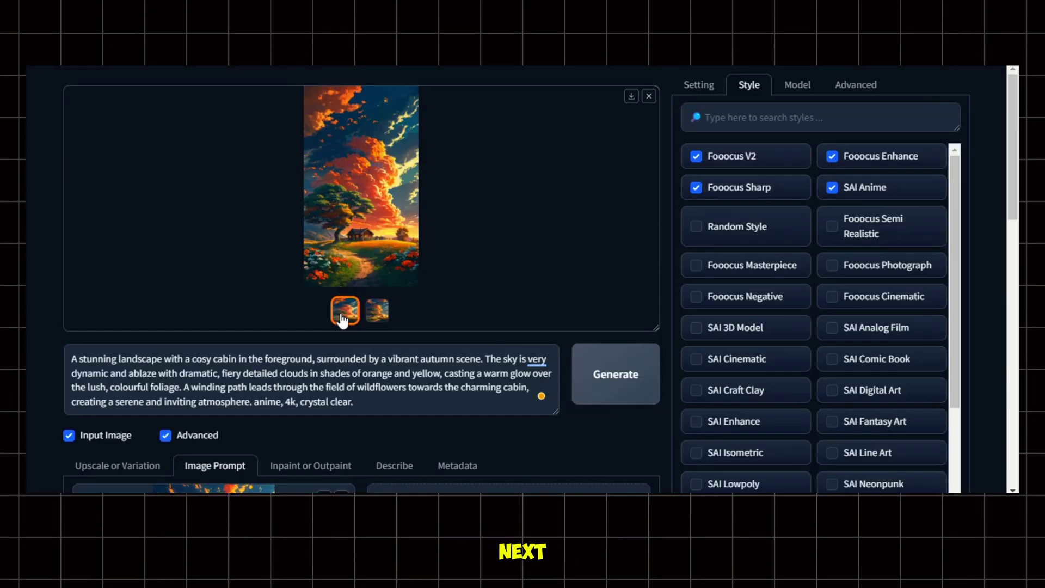
Download the first autumn cabin image, load it into Upscale or Variation, and start a Fast 2x upscale.
left_click(632, 99)
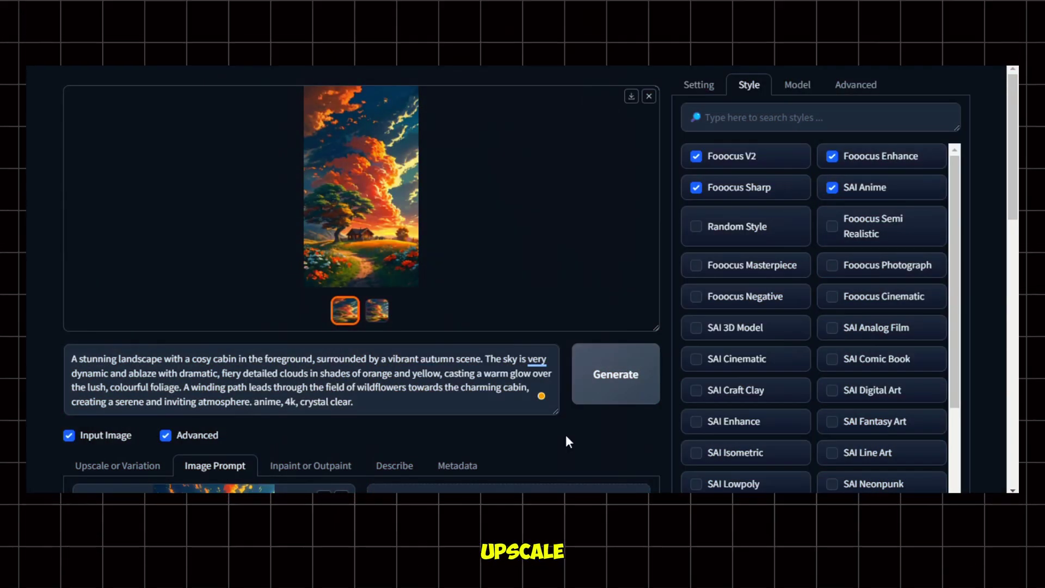
scroll(566, 438, "down", 4)
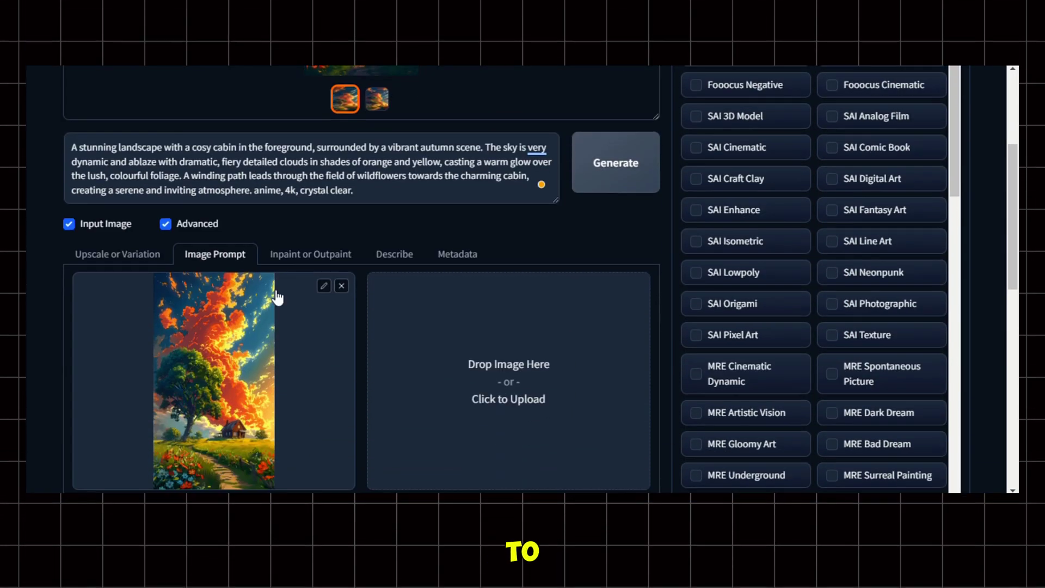
left_click(118, 258)
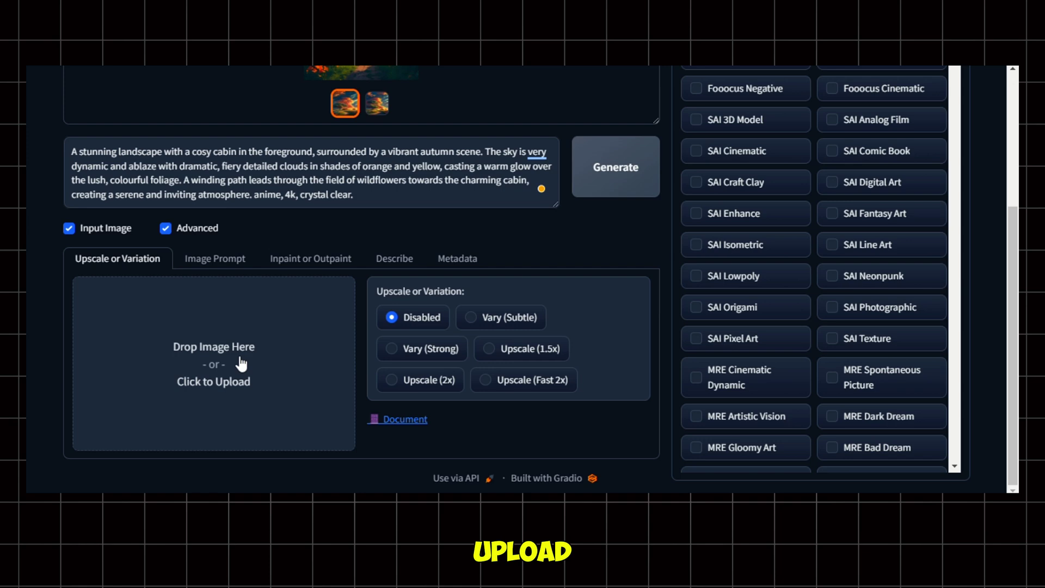
left_click_drag(232, 360, 290, 368)
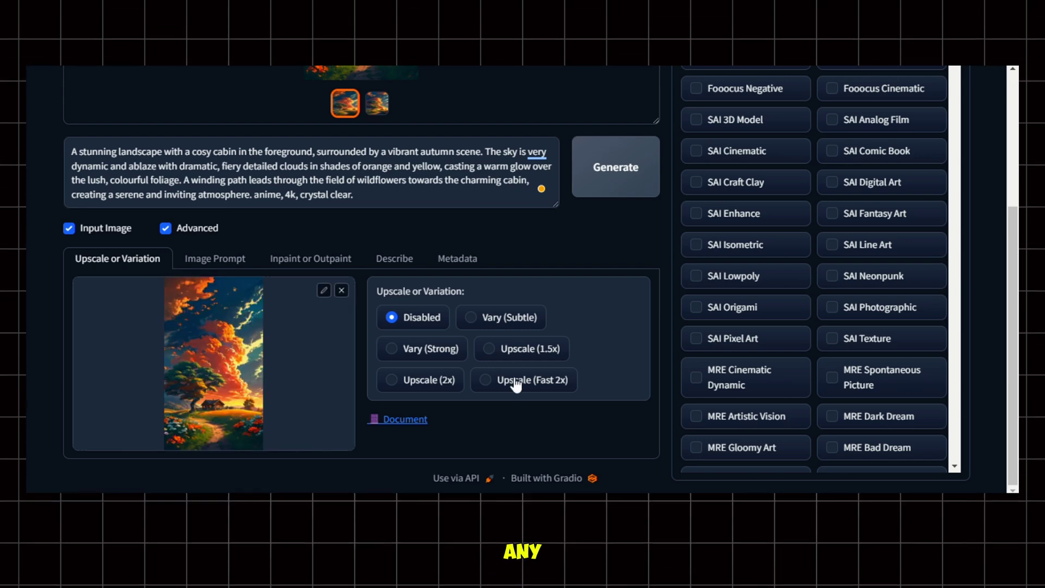
left_click(610, 184)
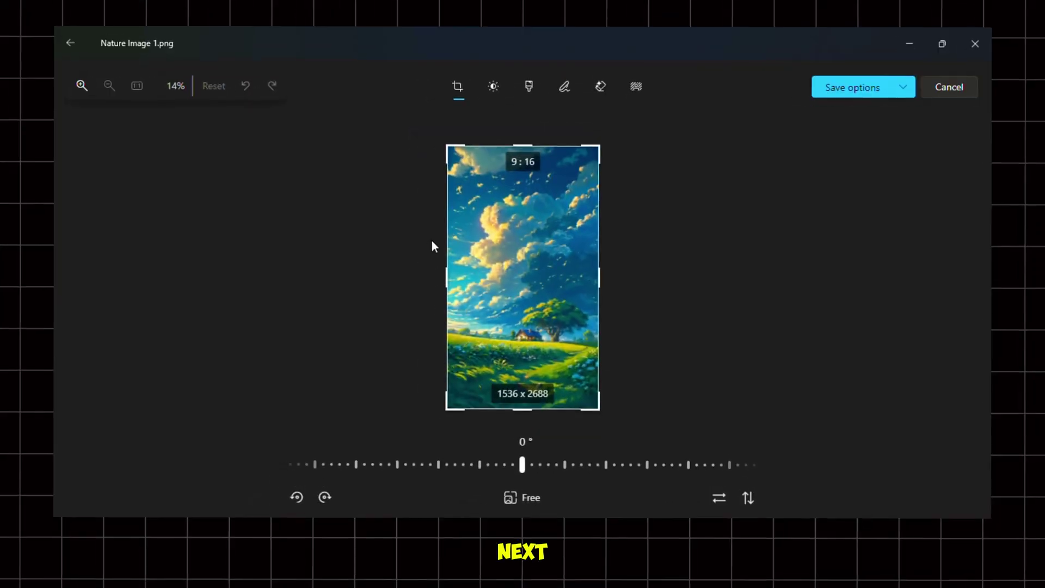
In the Adjustment panel, raise brightness to 18 and exposure to 7.
left_click(493, 85)
left_click_drag(857, 205, 881, 206)
mouse_move(856, 253)
left_mouse_down()
mouse_move(882, 254)
mouse_move(868, 254)
left_mouse_up()
left_click_drag(856, 351, 877, 341)
scroll(855, 398, "down", 5)
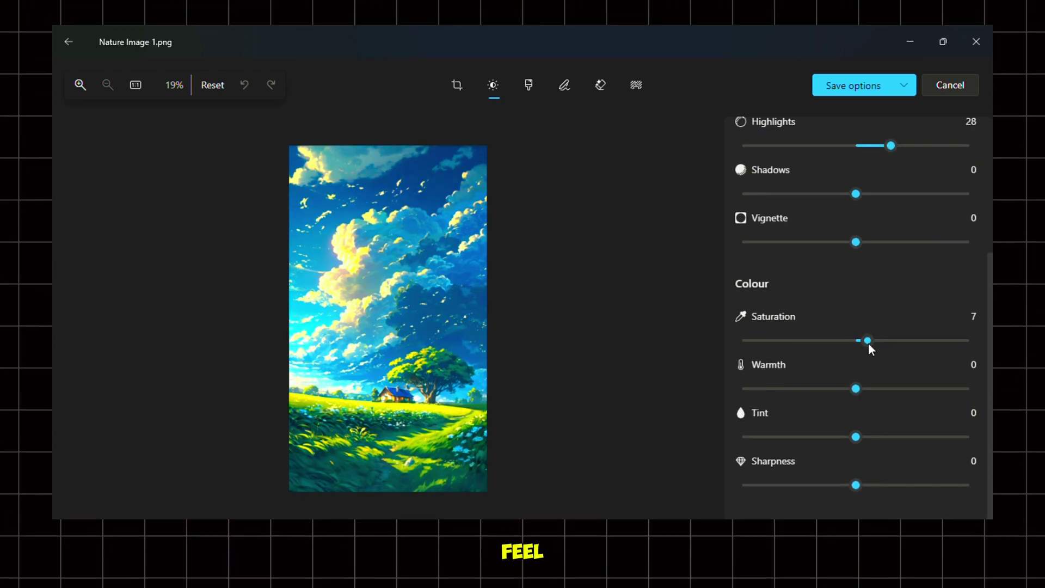
scroll(868, 342, "up", 5)
Set contrast to 11, saturation to 10 and highlights to about 23.
left_click(861, 305)
left_click(871, 305)
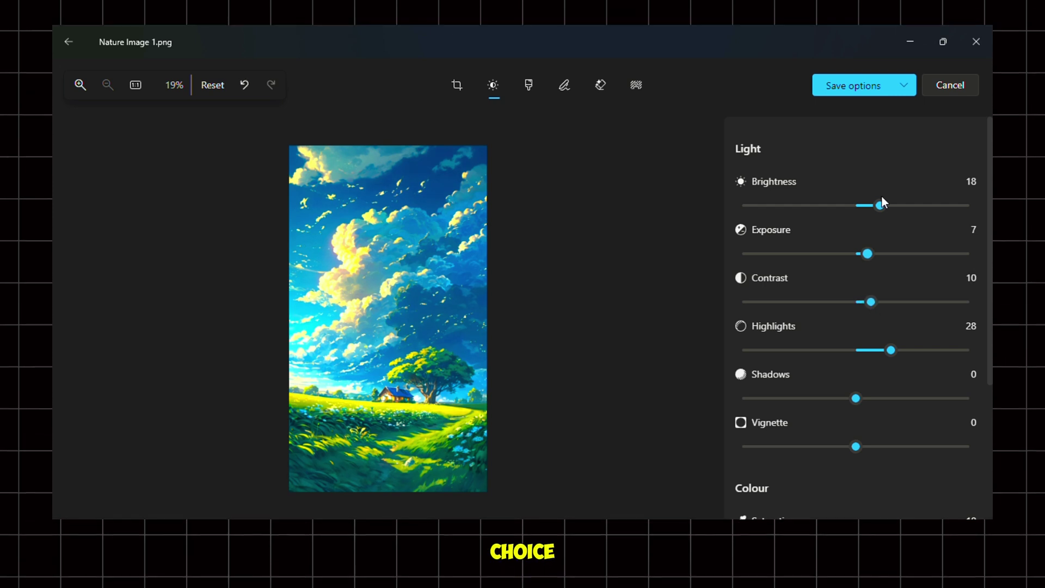
left_click_drag(881, 201, 877, 220)
scroll(875, 327, "down", 5)
left_click(874, 342)
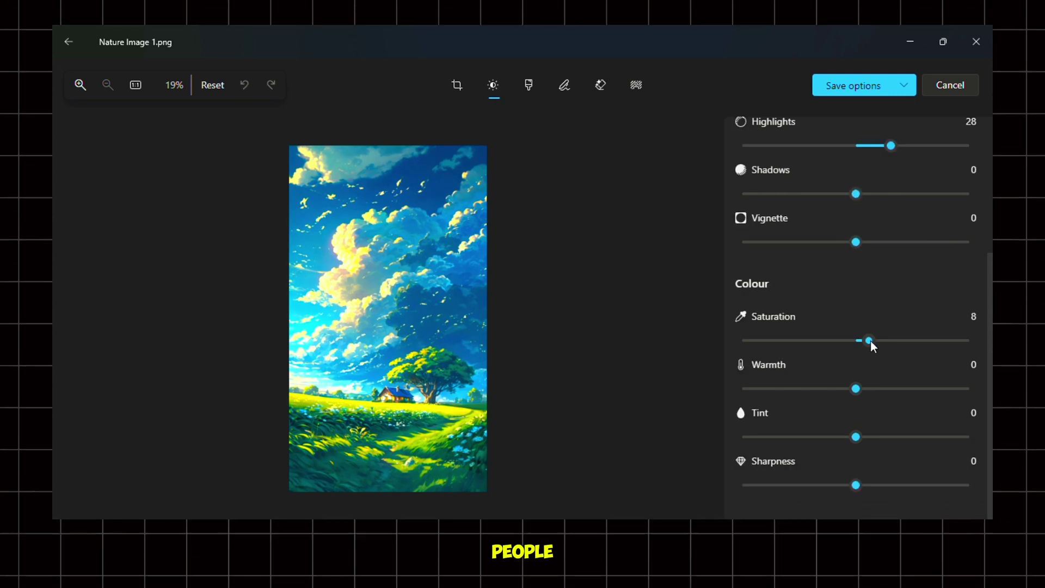
left_click_drag(876, 341, 871, 342)
scroll(871, 342, "up", 5)
left_click(885, 350)
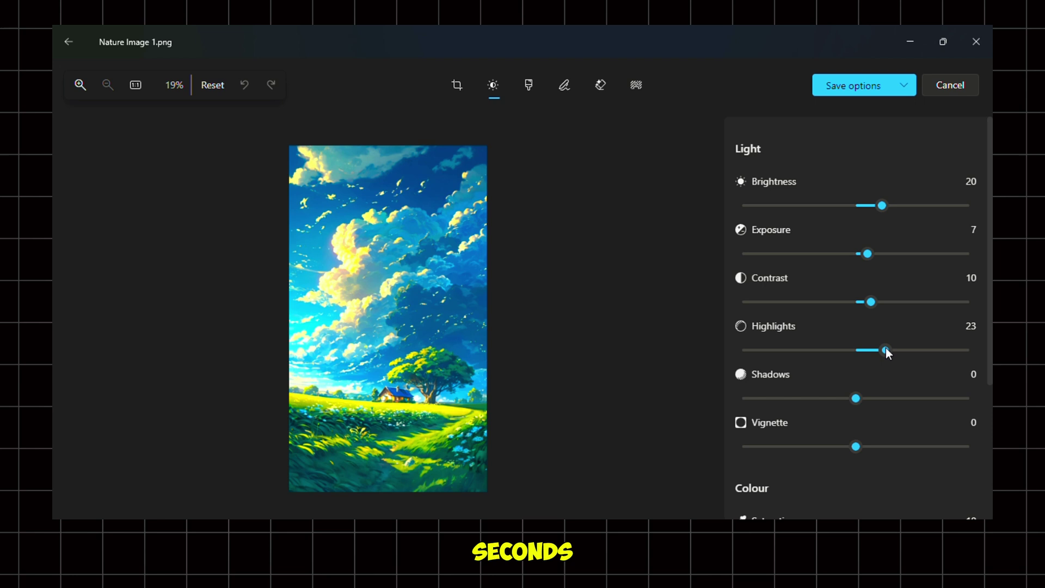
mouse_move(873, 302)
left_mouse_down()
mouse_move(897, 302)
mouse_move(877, 305)
left_mouse_up()
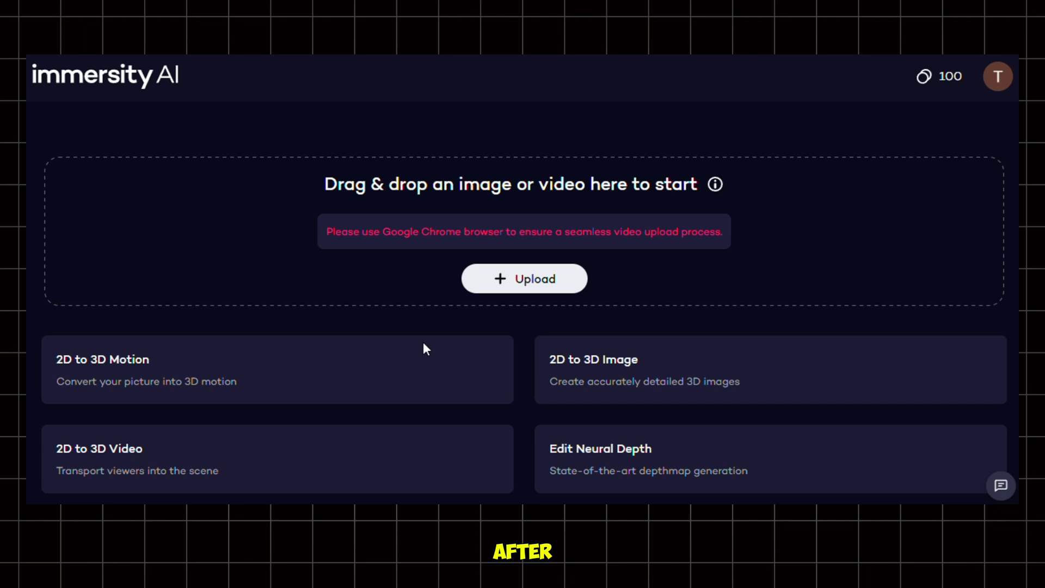
Upload the sunset image, compare Perspective, Horizontal and Zoom 3D motions, and settle on Circle.
left_click(535, 281)
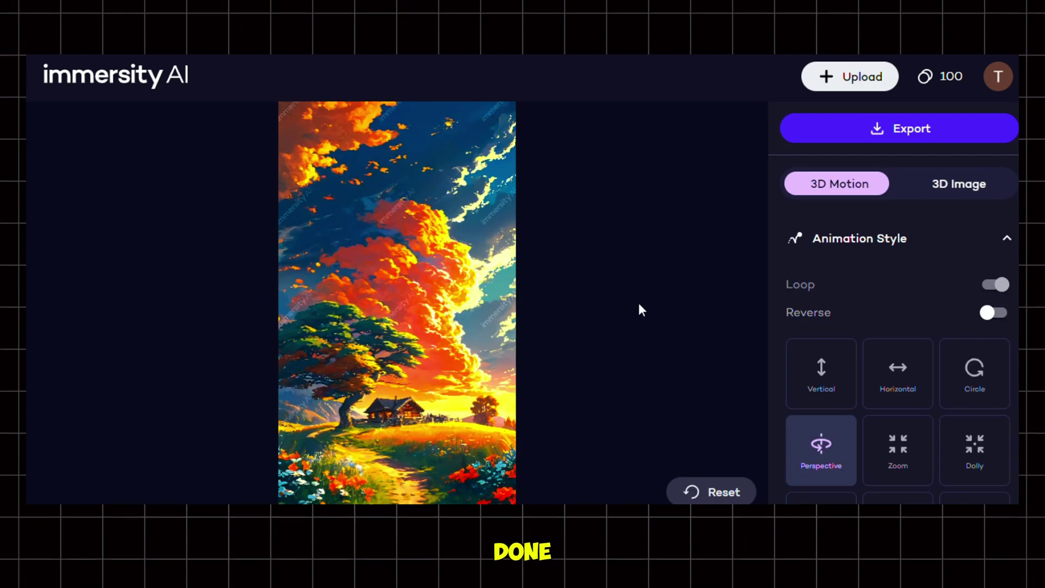
scroll(970, 329, "down", 1)
left_click(975, 325)
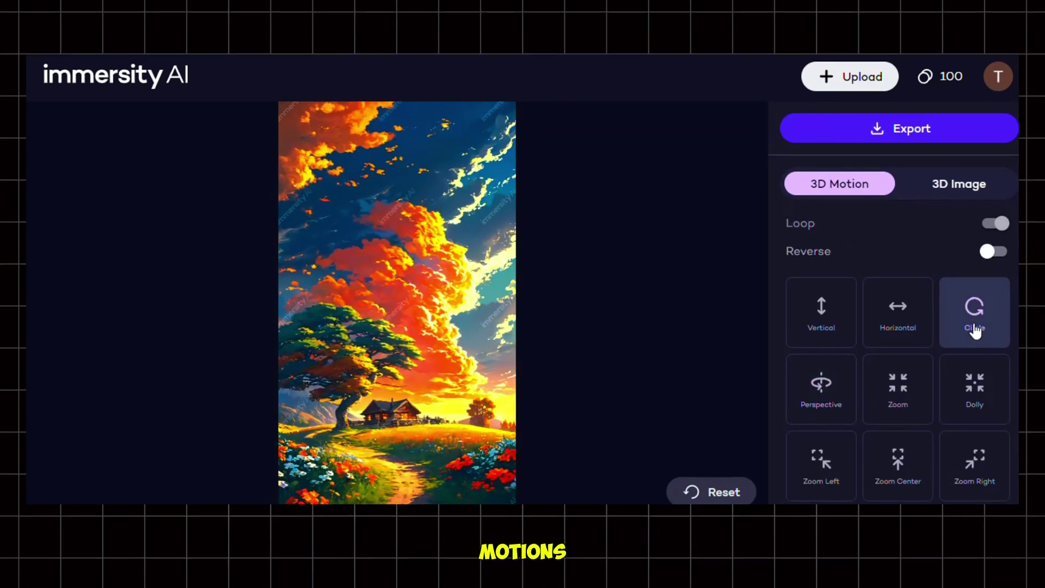
left_click(835, 396)
left_click(912, 320)
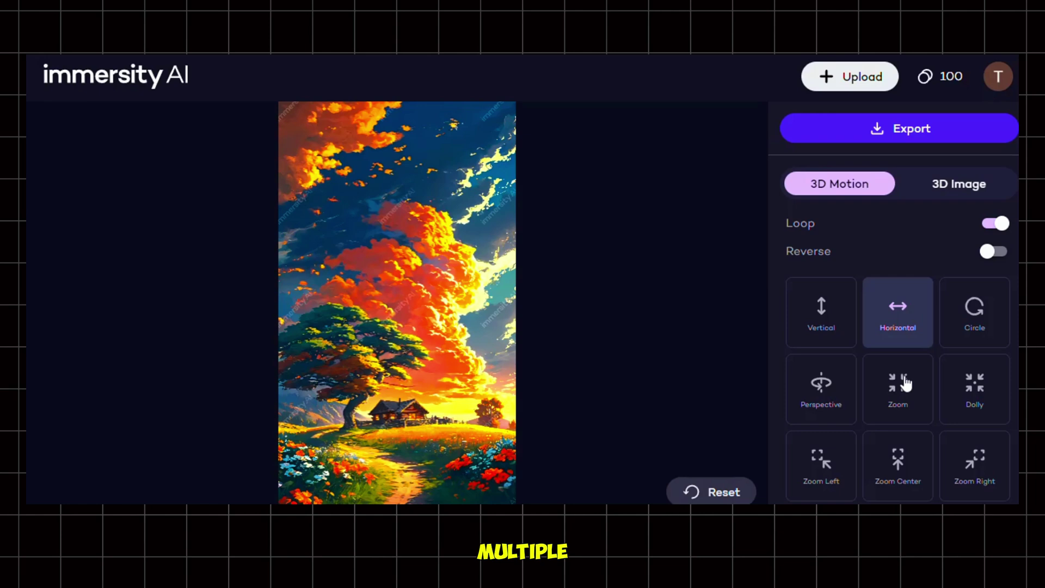
left_click(901, 393)
left_click(975, 333)
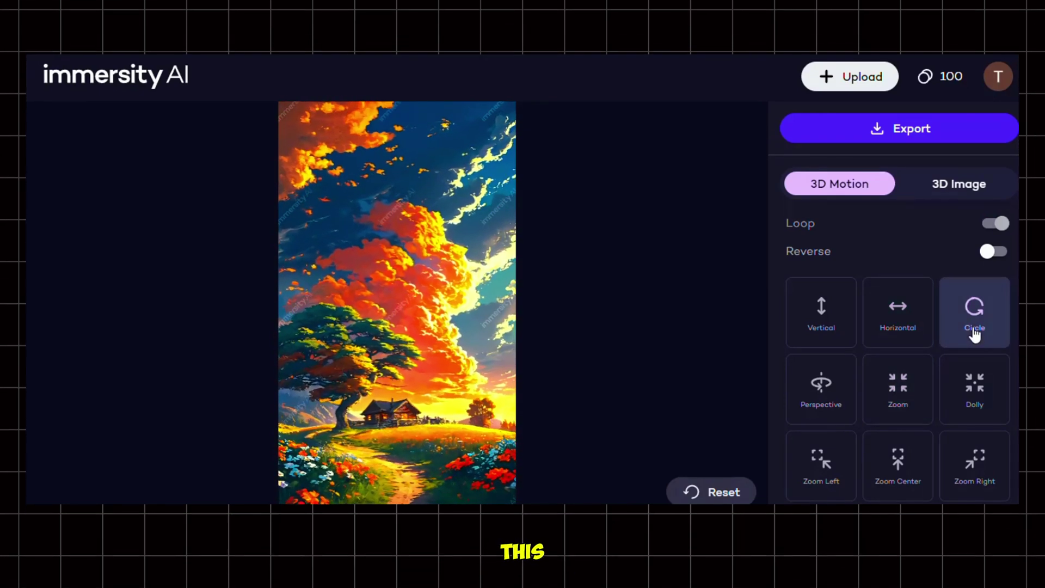
Export the sunset animation as an MP4 3D Motion at Plus (720x1260) and 30 FPS.
left_click(902, 129)
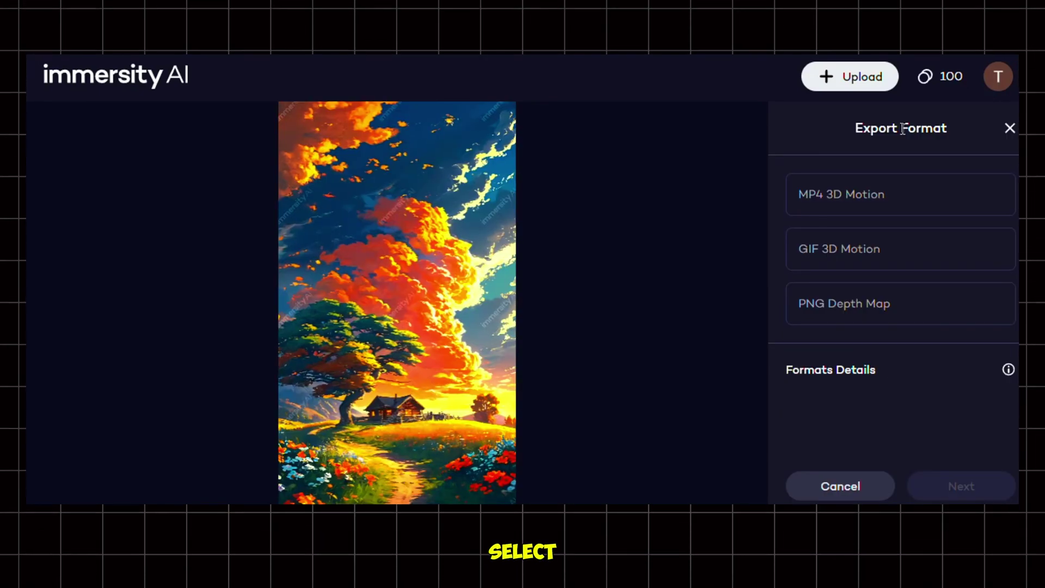
left_click(899, 202)
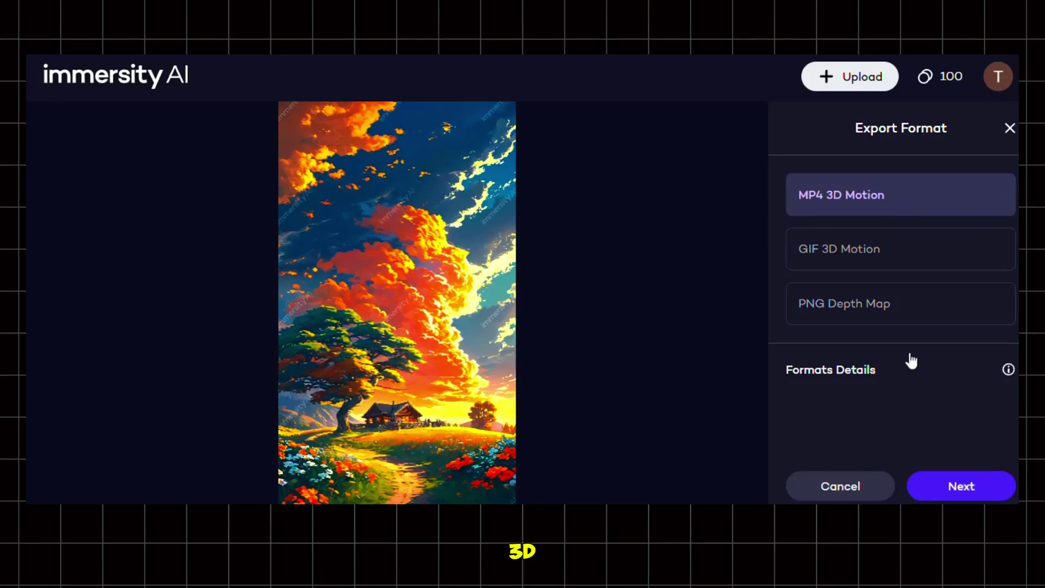
left_click(953, 488)
scroll(920, 412, "down", 3)
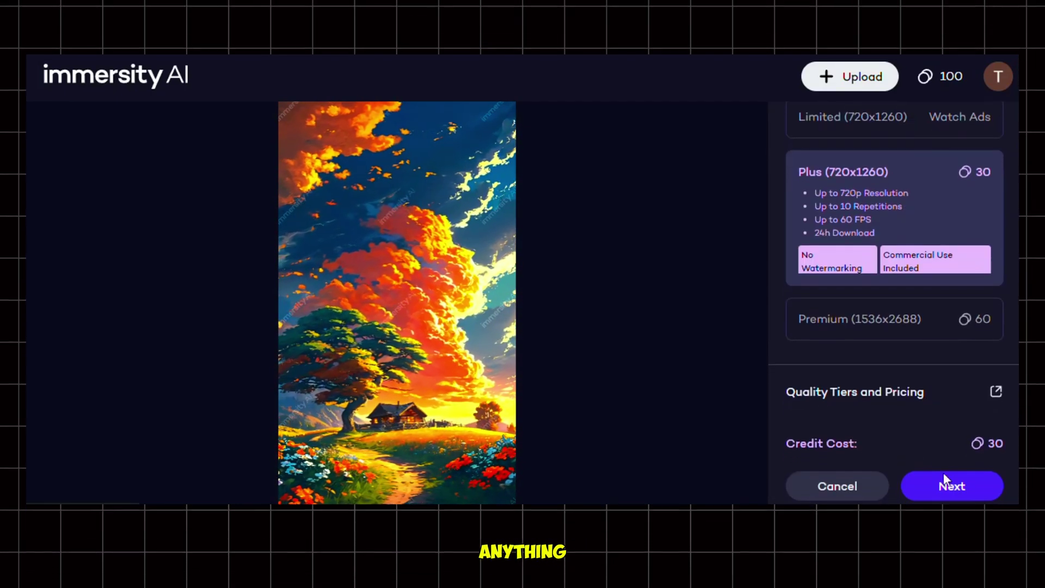
left_click(949, 490)
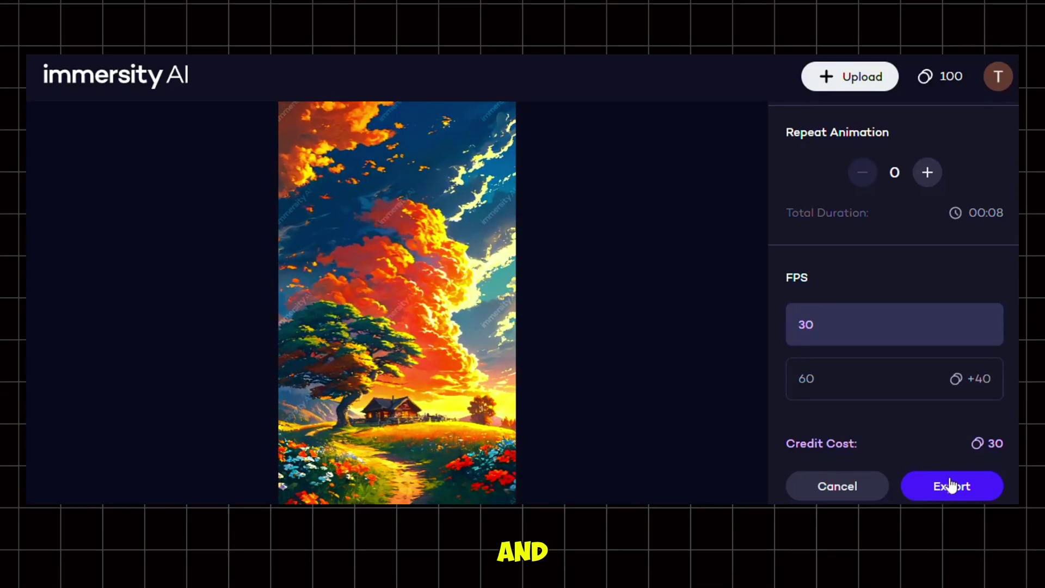
left_click(949, 486)
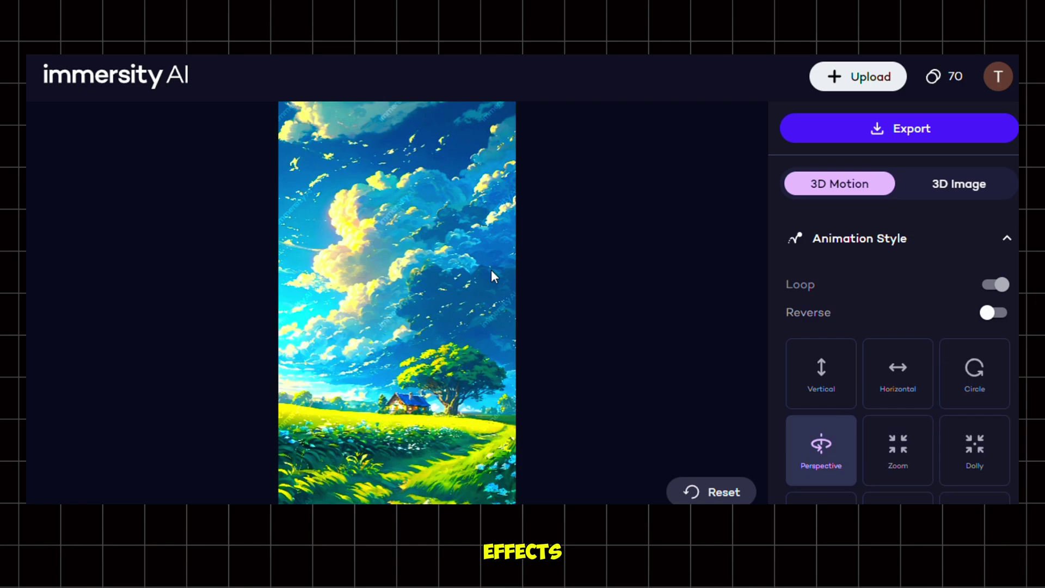
Export the blue-sky meadow animation as an MP4 3D Motion video for 30 more credits.
left_click(937, 141)
left_click(917, 205)
left_click(949, 483)
left_click(946, 482)
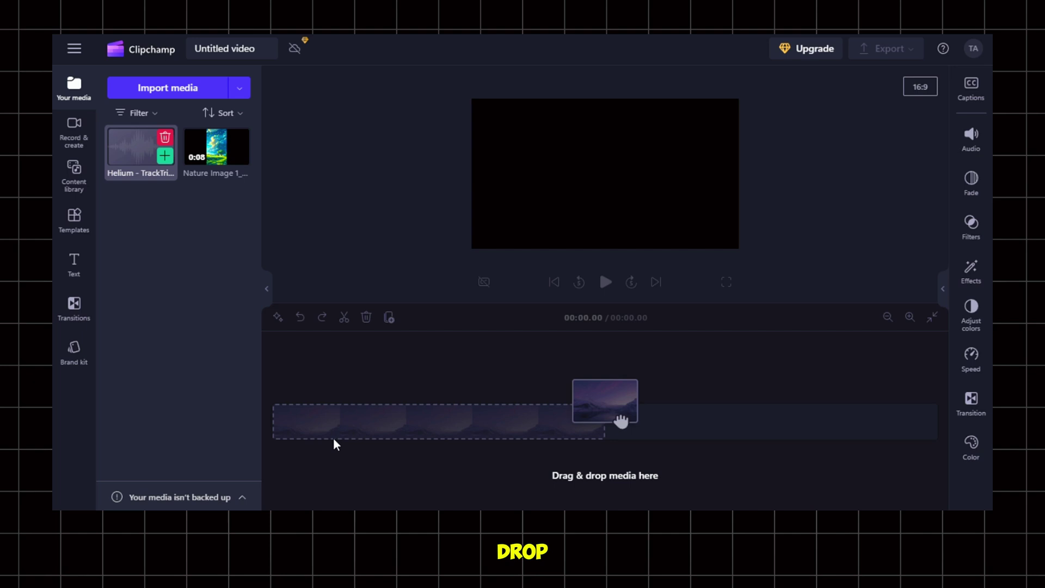
Add the Helium music track and the Nature Image animation to the Clipchamp timeline.
left_click_drag(333, 444, 613, 434)
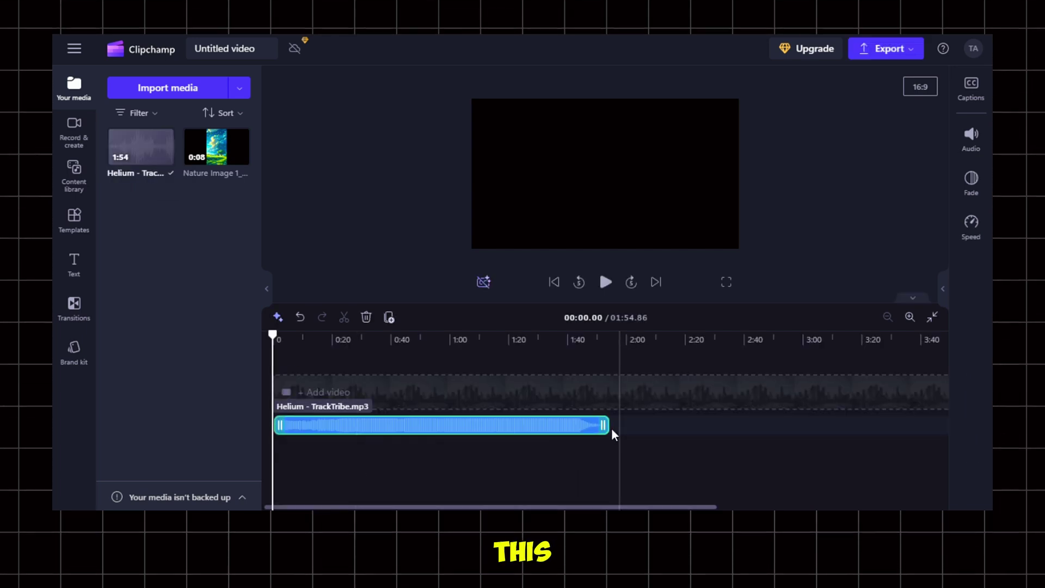
left_click_drag(311, 430, 314, 430)
left_click_drag(216, 146, 289, 405)
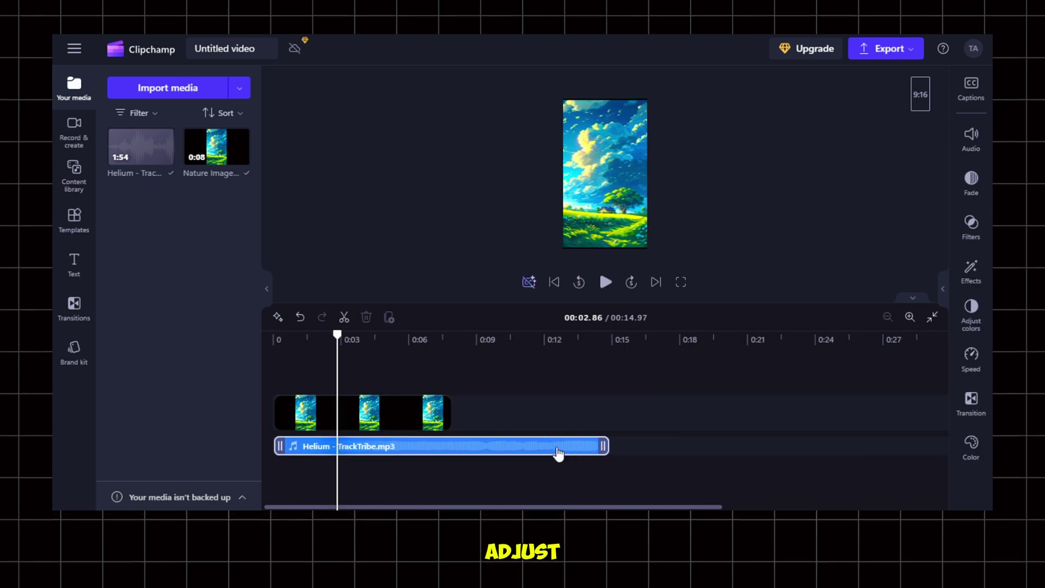
Trim the Helium track to end with the 8-second video and check the preview.
left_click_drag(559, 455, 451, 447)
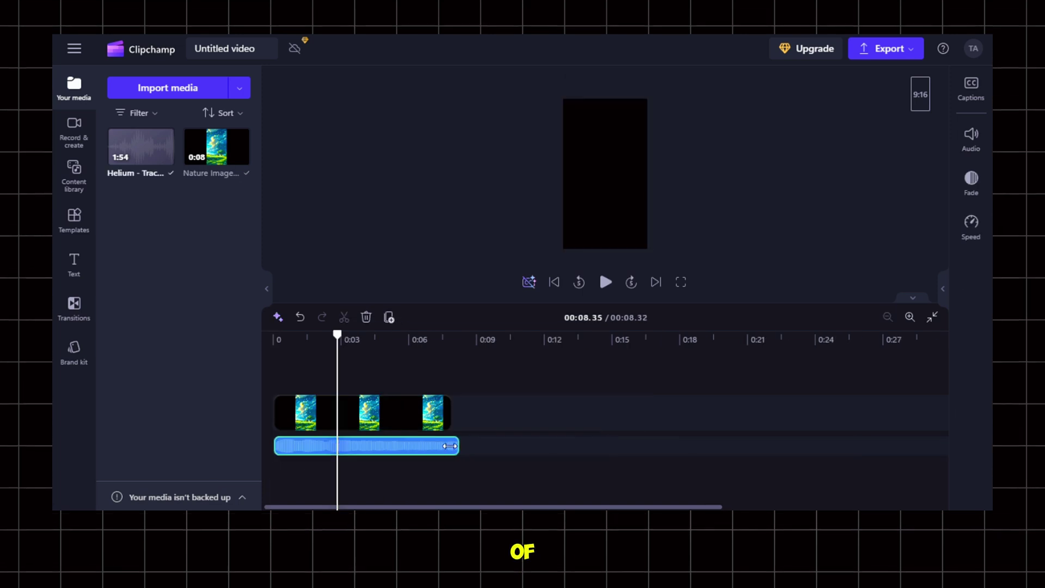
left_click(374, 387)
key("space")
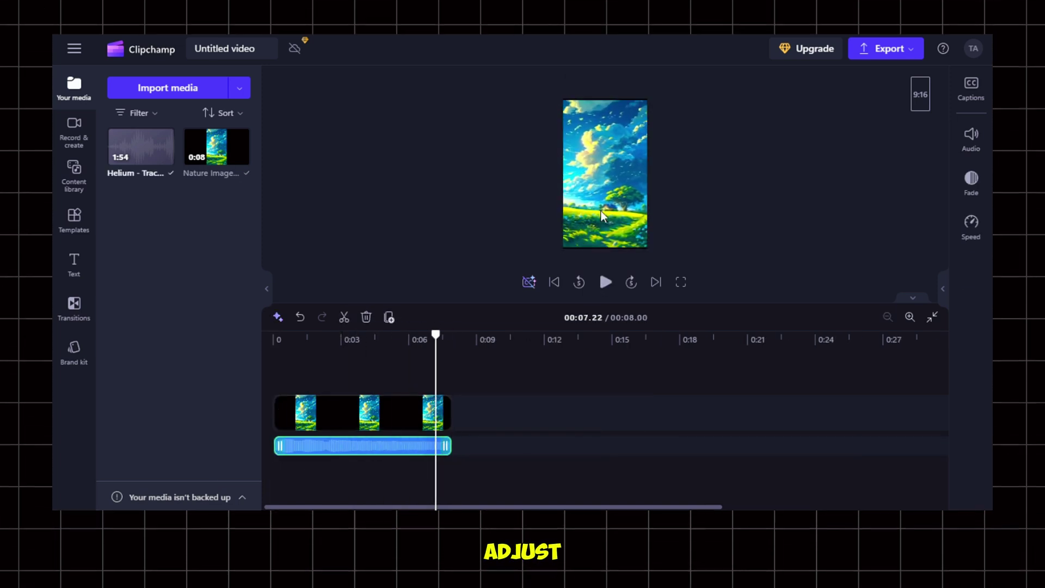
left_click(439, 412)
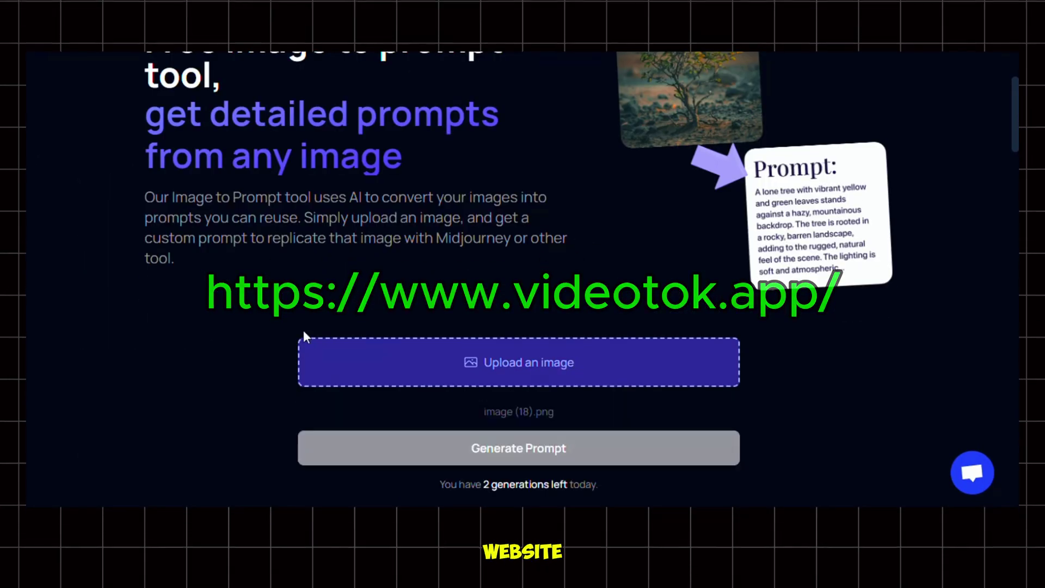
Generate a text prompt from the uploaded cottage landscape image.
scroll(303, 338, "down", 3)
left_click(537, 337)
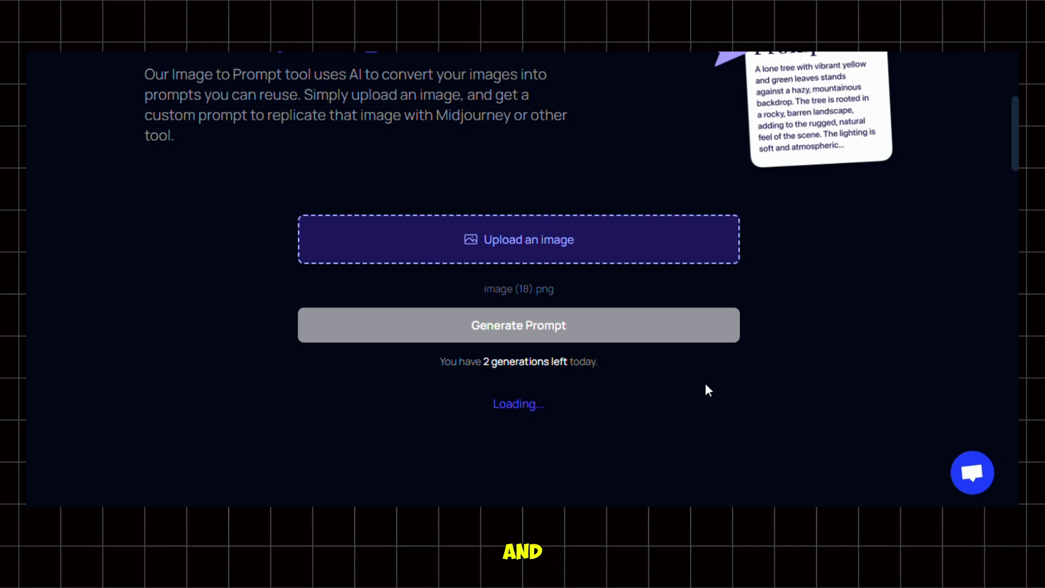
scroll(706, 385, "down", 3)
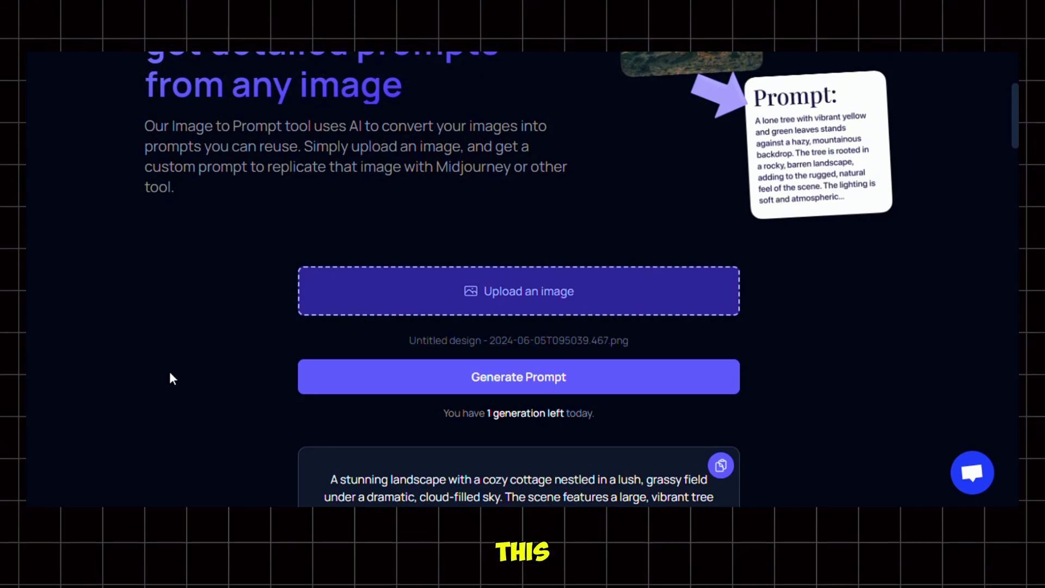
Generate a prompt for the second uploaded image, the woman's portrait, using the last generation.
scroll(841, 309, "down", 1)
left_click(644, 376)
scroll(791, 394, "down", 3)
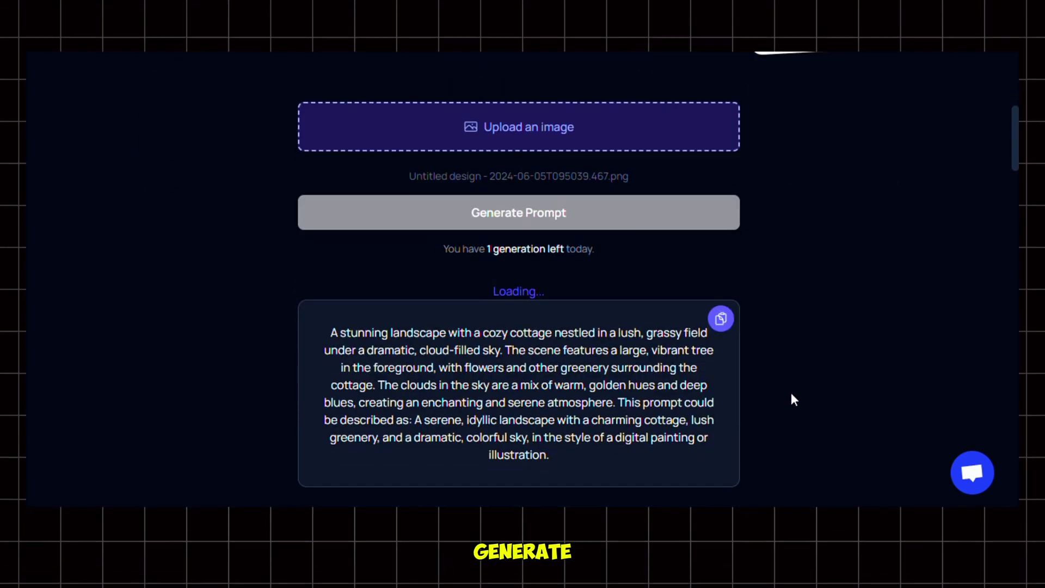
scroll(791, 394, "up", 3)
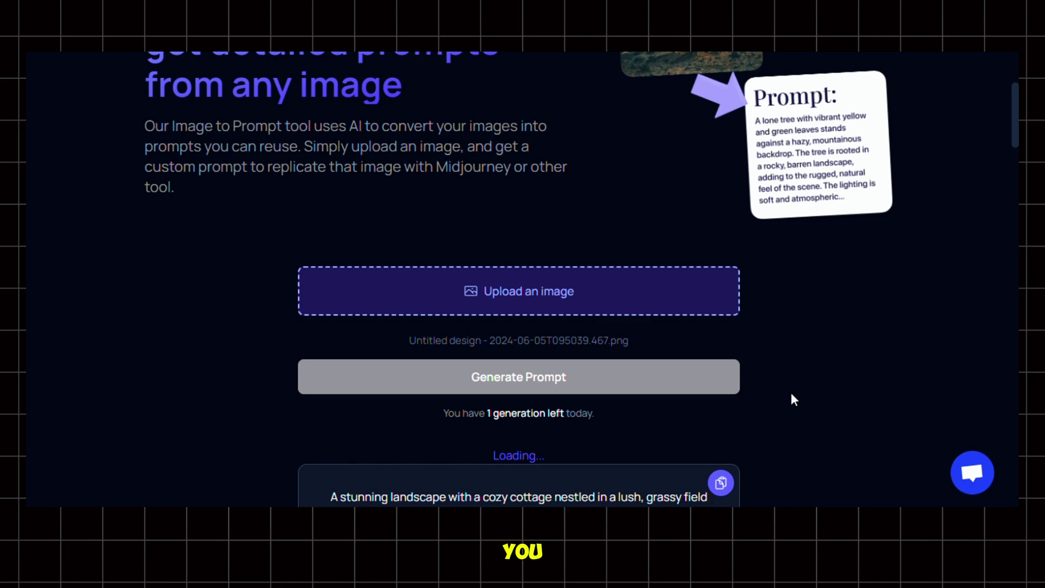
scroll(792, 393, "down", 4)
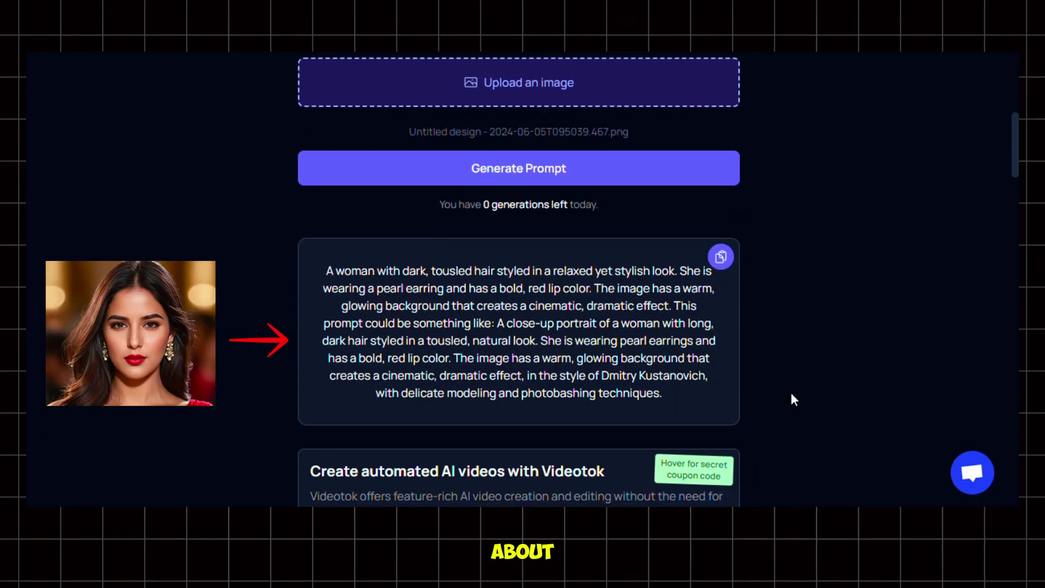